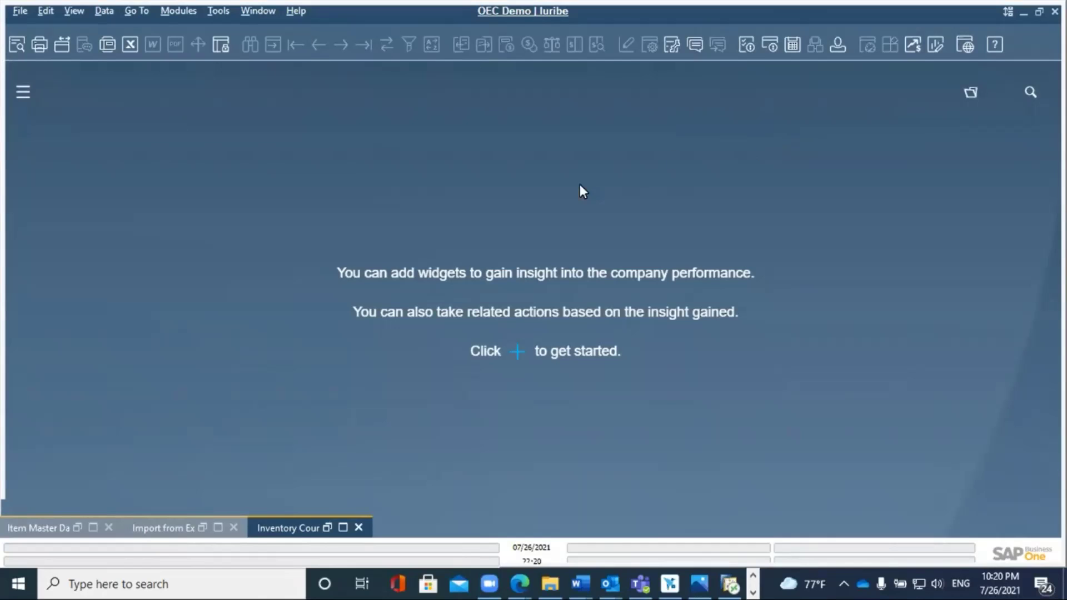
# - Open the Import from Excel data import window and set the data type to import to Items
pyautogui.click(177, 12)
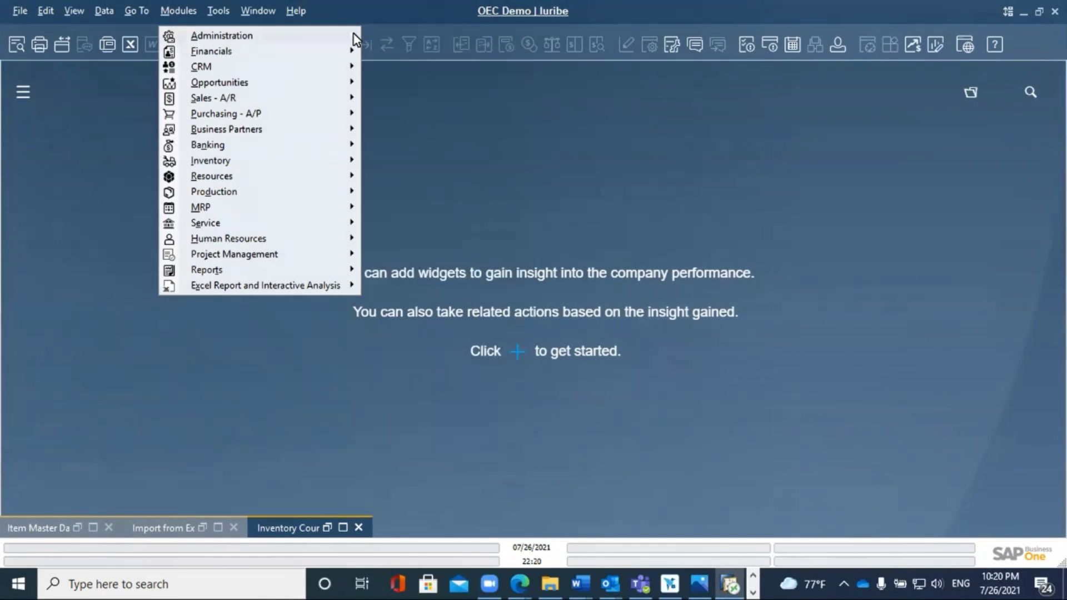
pyautogui.moveTo(350, 35)
pyautogui.moveTo(466, 117)
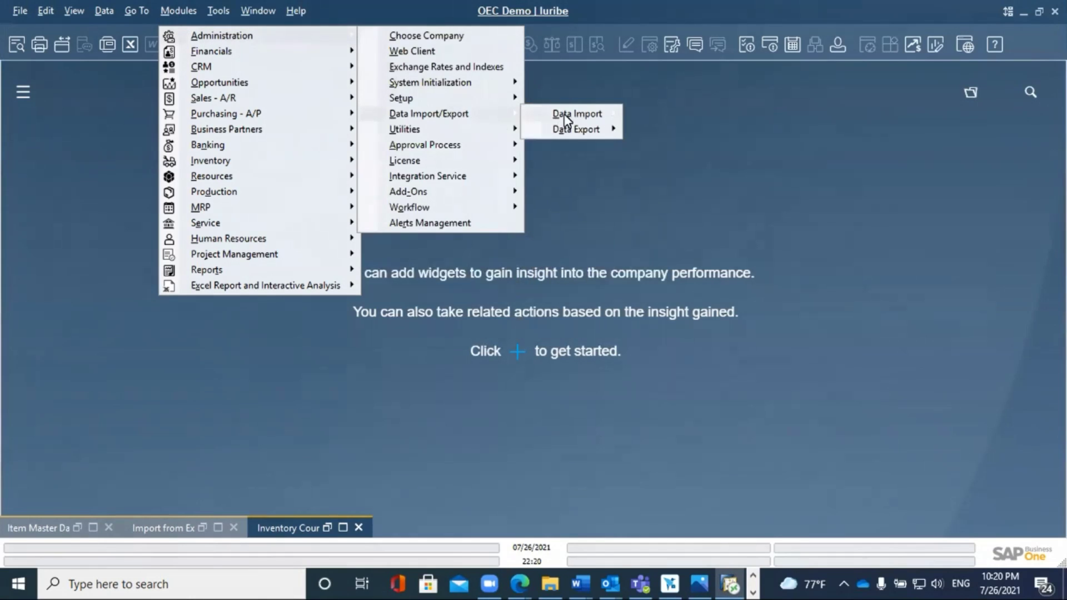
pyautogui.moveTo(571, 114)
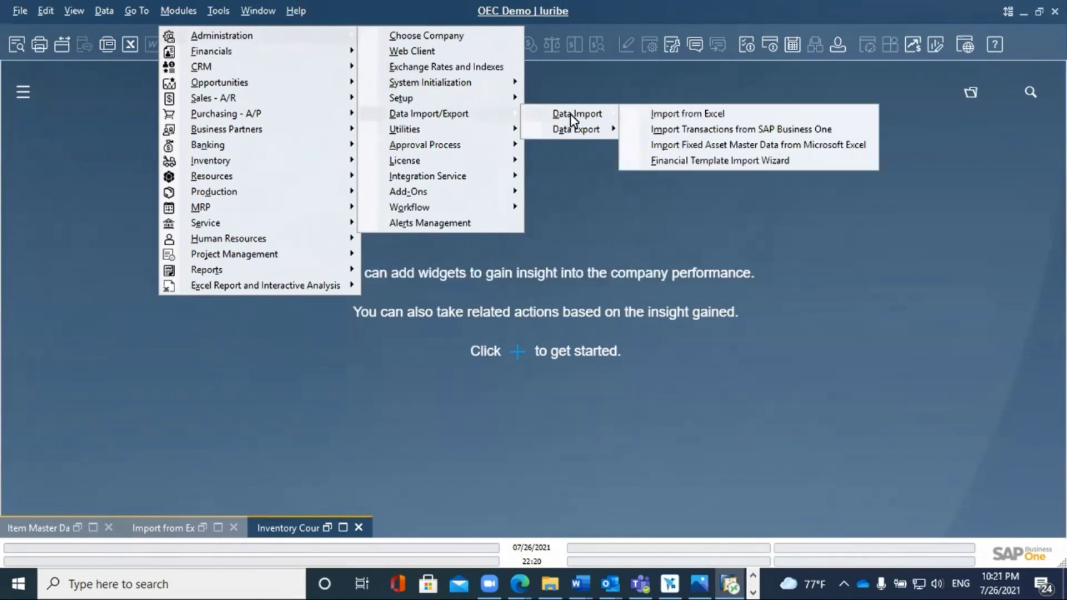
pyautogui.click(687, 114)
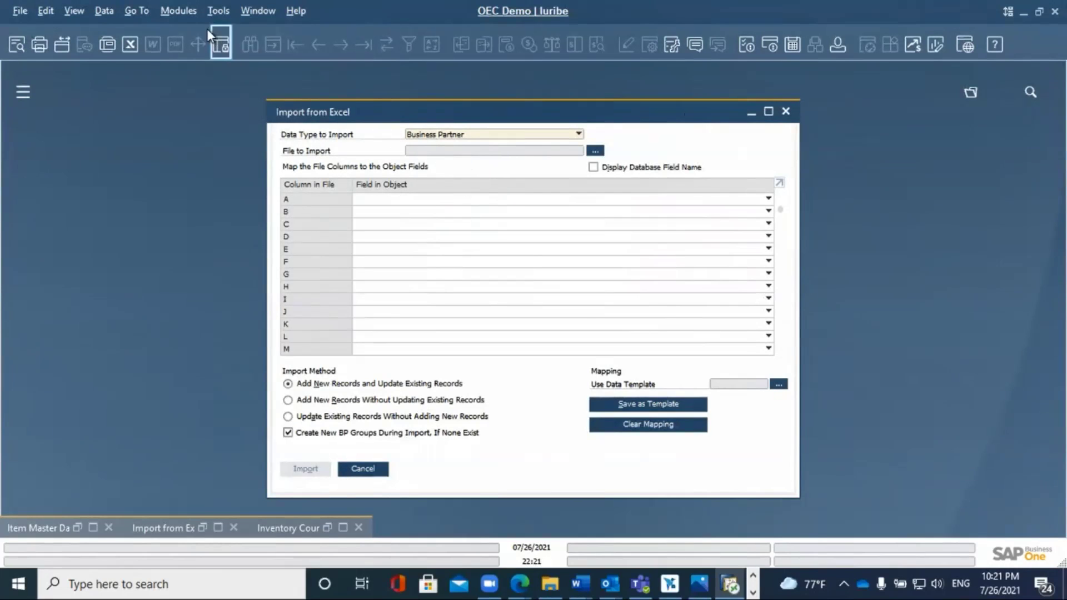
pyautogui.moveTo(371, 113); pyautogui.dragTo(354, 107)
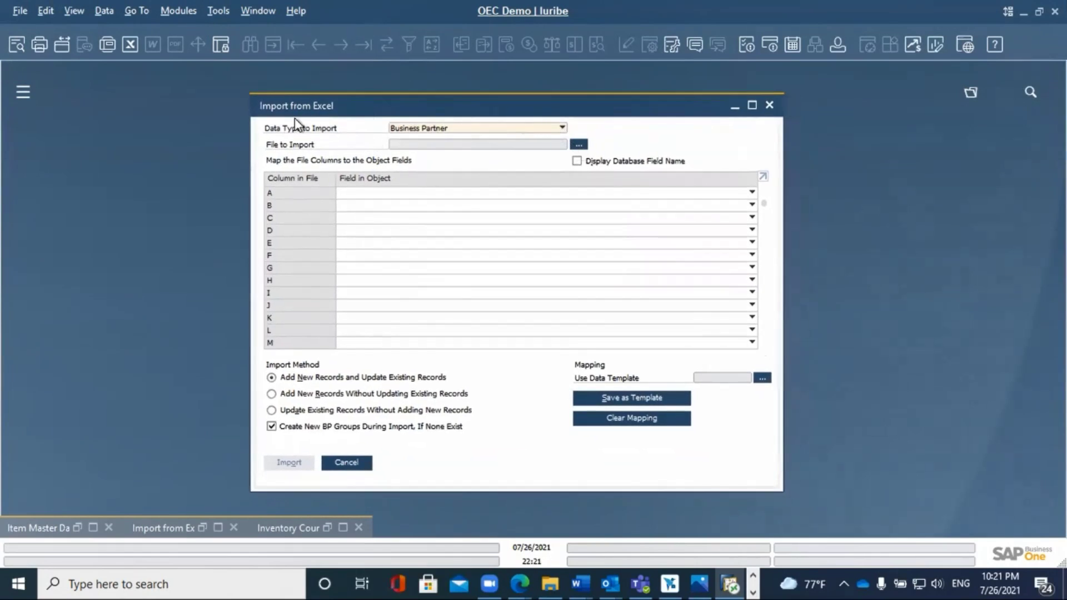
pyautogui.click(562, 129)
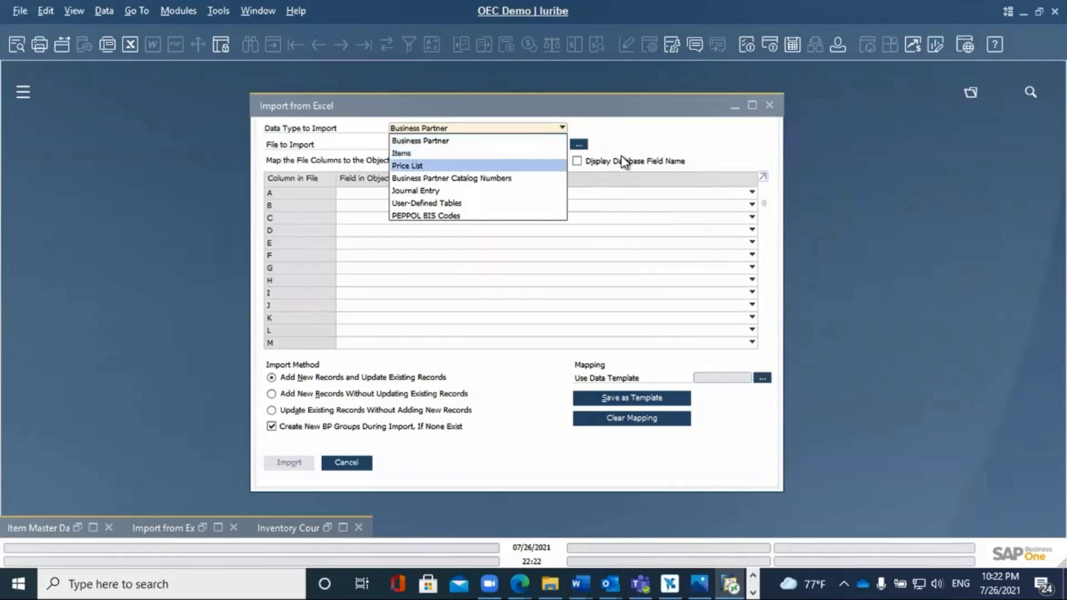
pyautogui.click(420, 153)
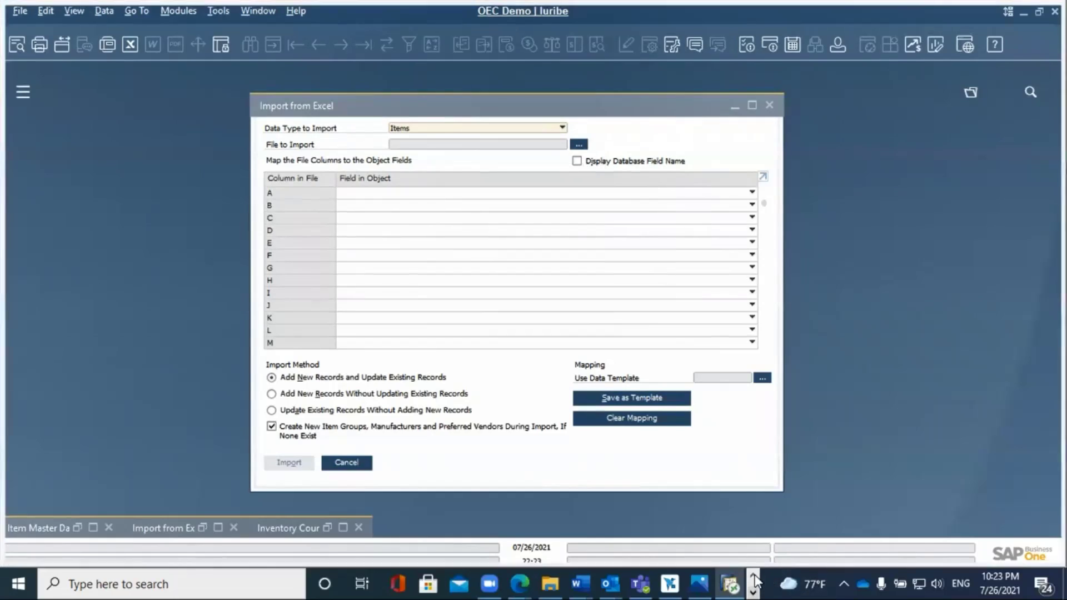
# - Switch to the Excel workbook "Webinar Item Import from Excel Header"
pyautogui.click(753, 593)
pyautogui.moveTo(403, 582)
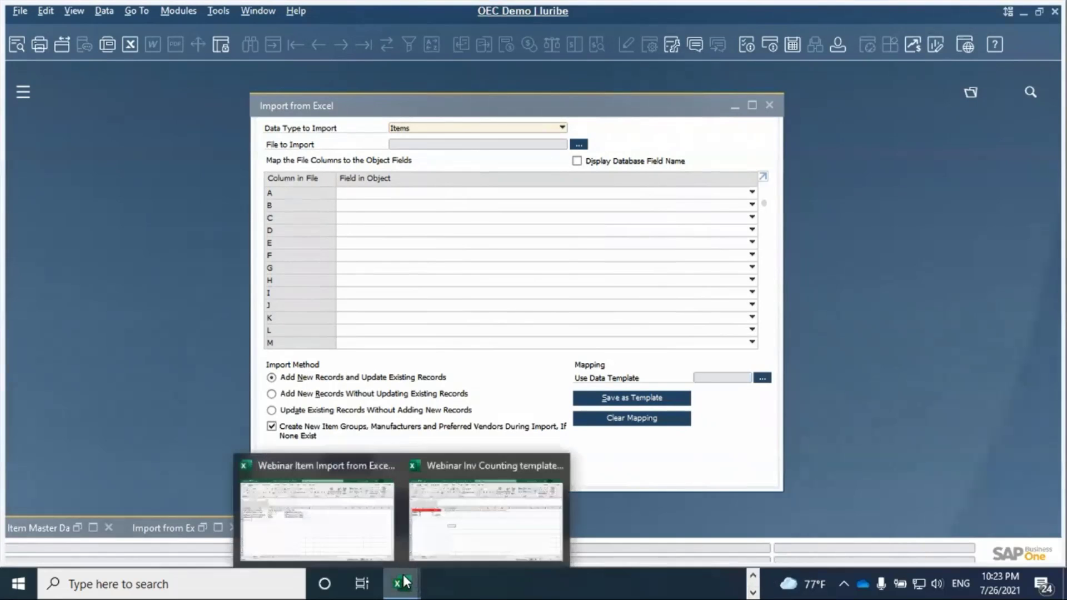
pyautogui.click(344, 528)
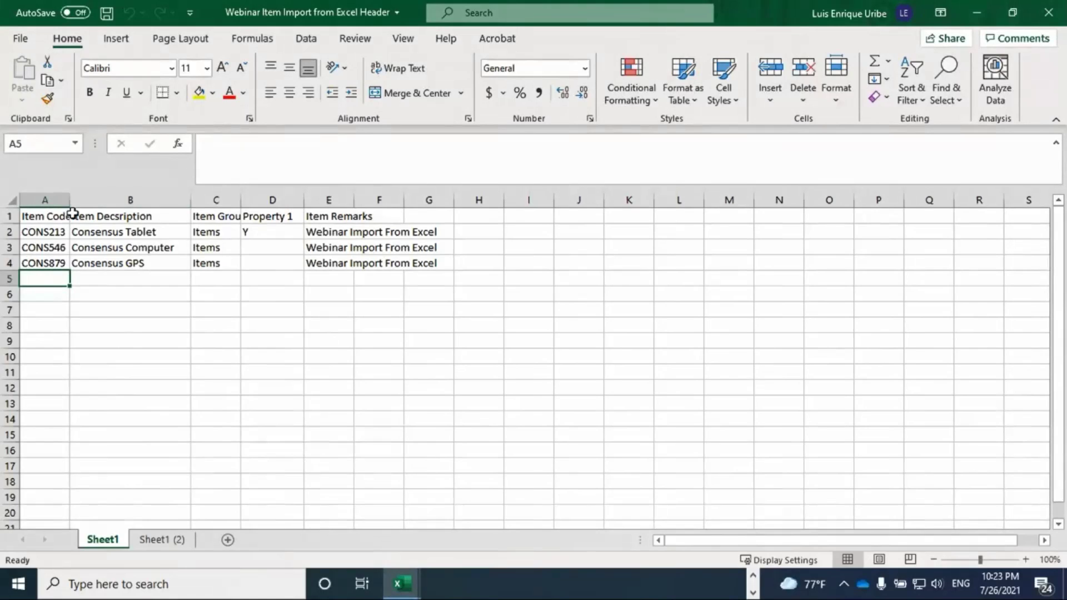
# - Widen the Item Code, Item Group and Item Remarks columns so their contents fit
pyautogui.moveTo(73, 203); pyautogui.dragTo(85, 202)
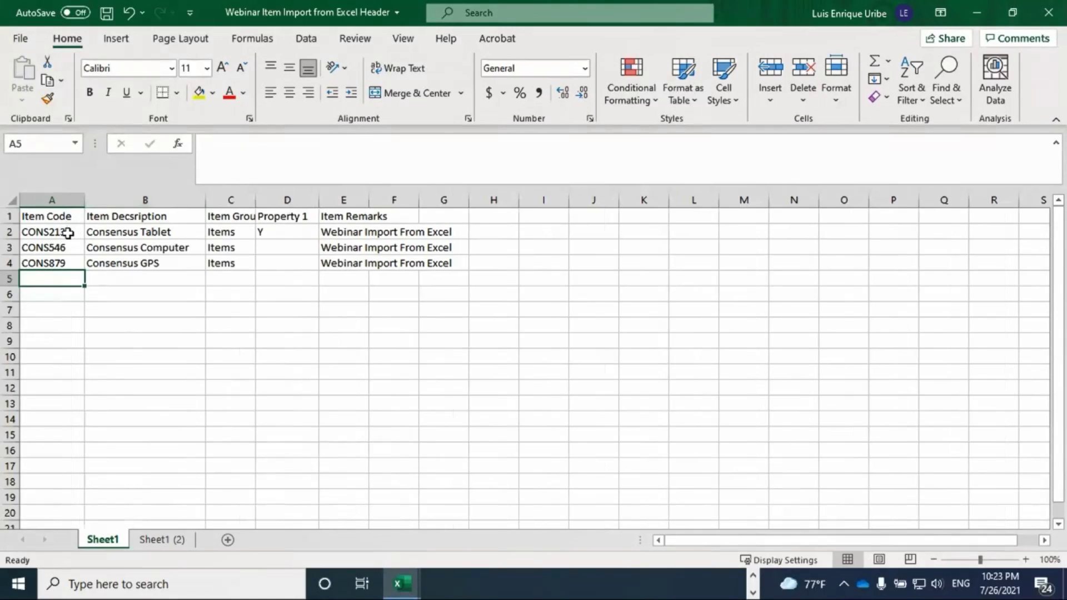
pyautogui.click(124, 232)
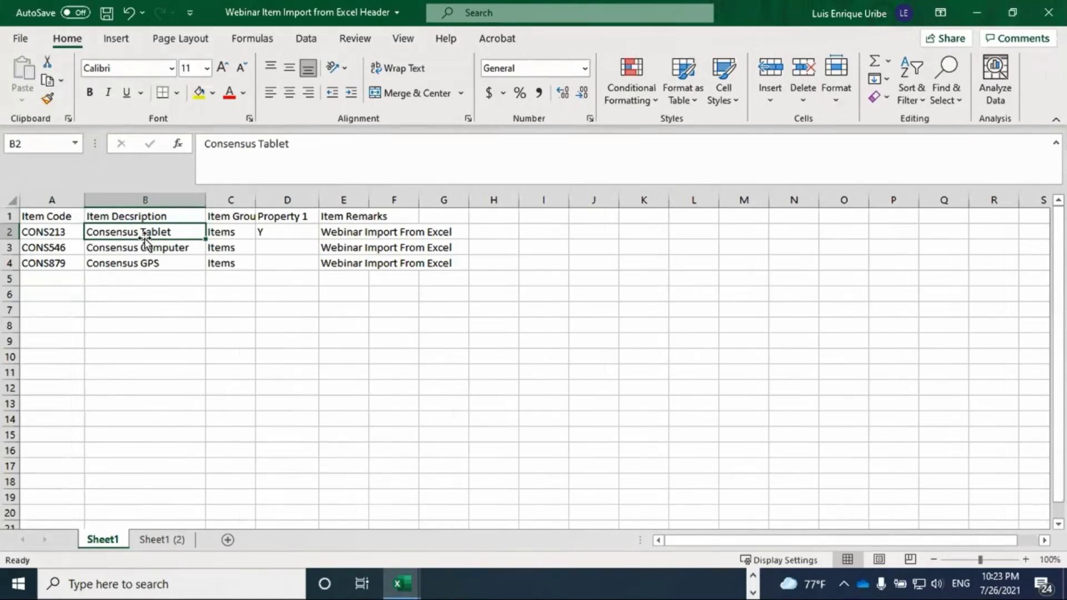
pyautogui.moveTo(256, 200); pyautogui.dragTo(280, 200)
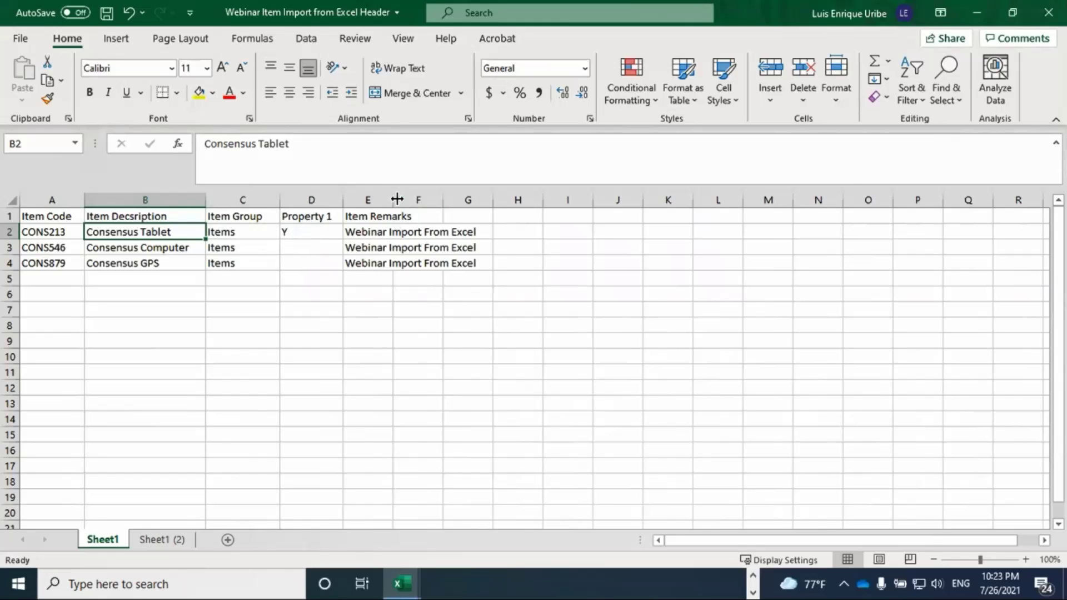
pyautogui.moveTo(397, 201); pyautogui.dragTo(488, 201)
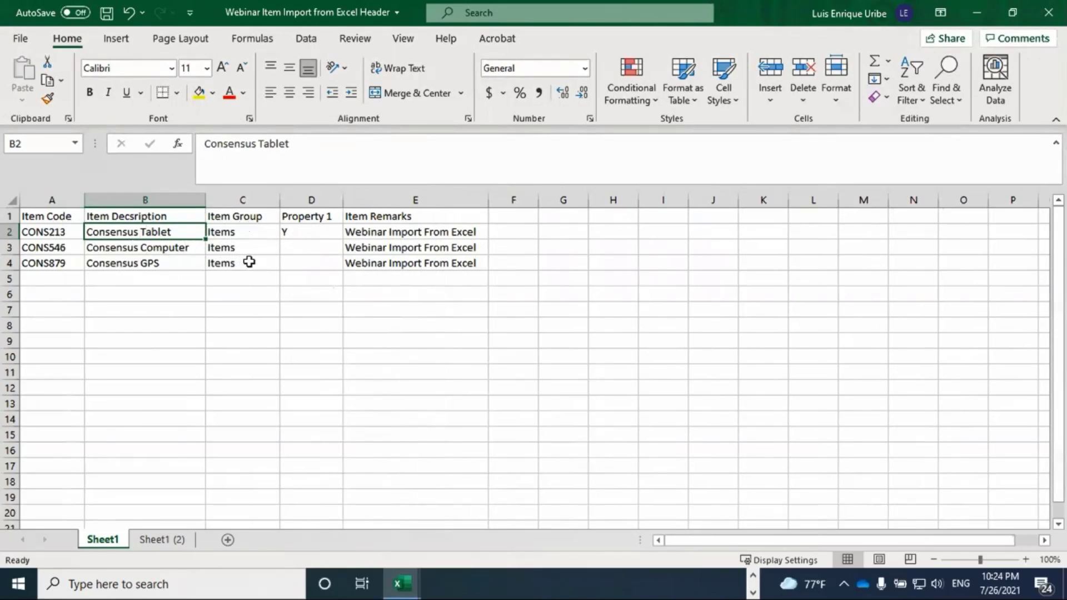
pyautogui.click(240, 232)
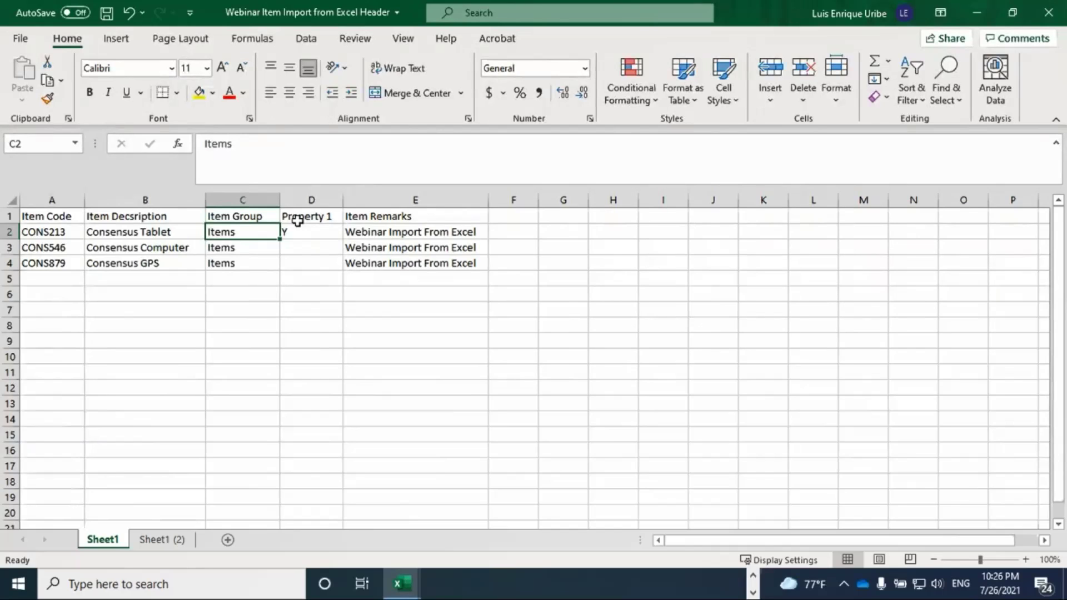
# - Create a copy of Sheet1 in the same workbook, placed before Sheet1
pyautogui.click(10, 216)
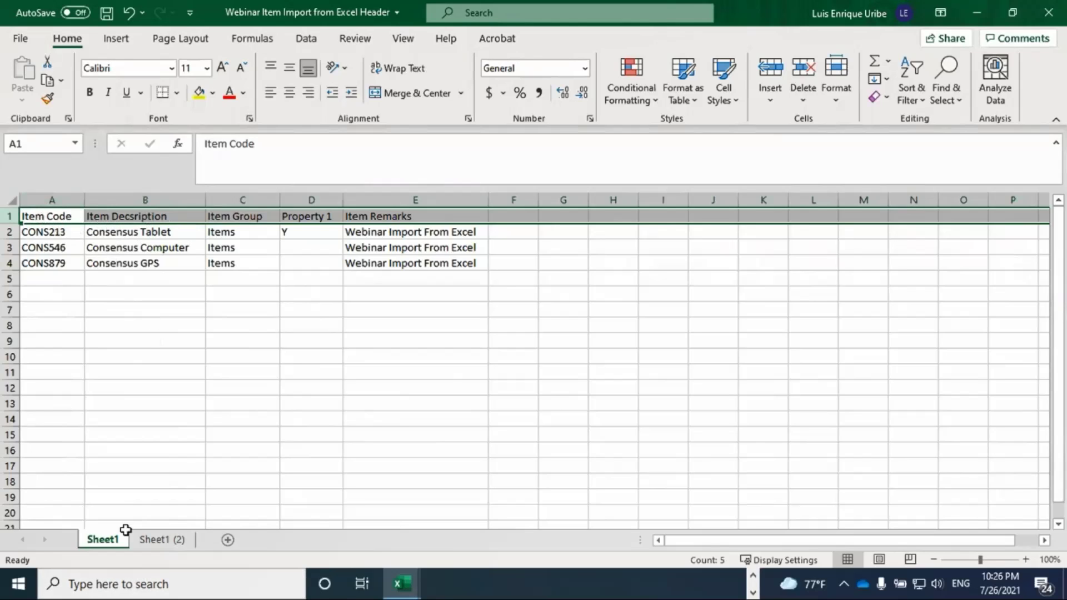
pyautogui.rightClick(106, 536)
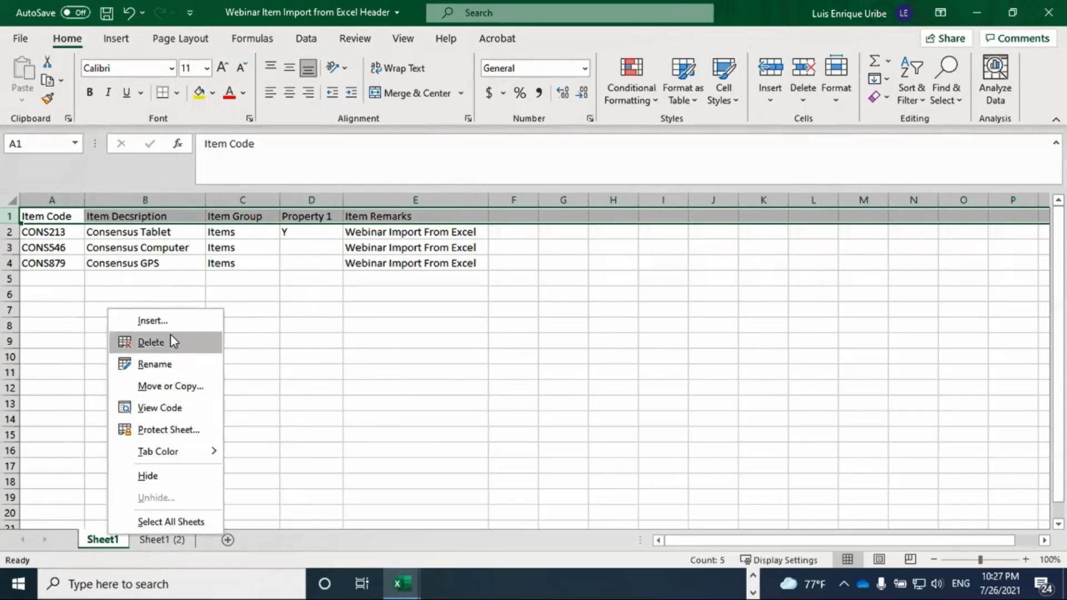
pyautogui.click(170, 386)
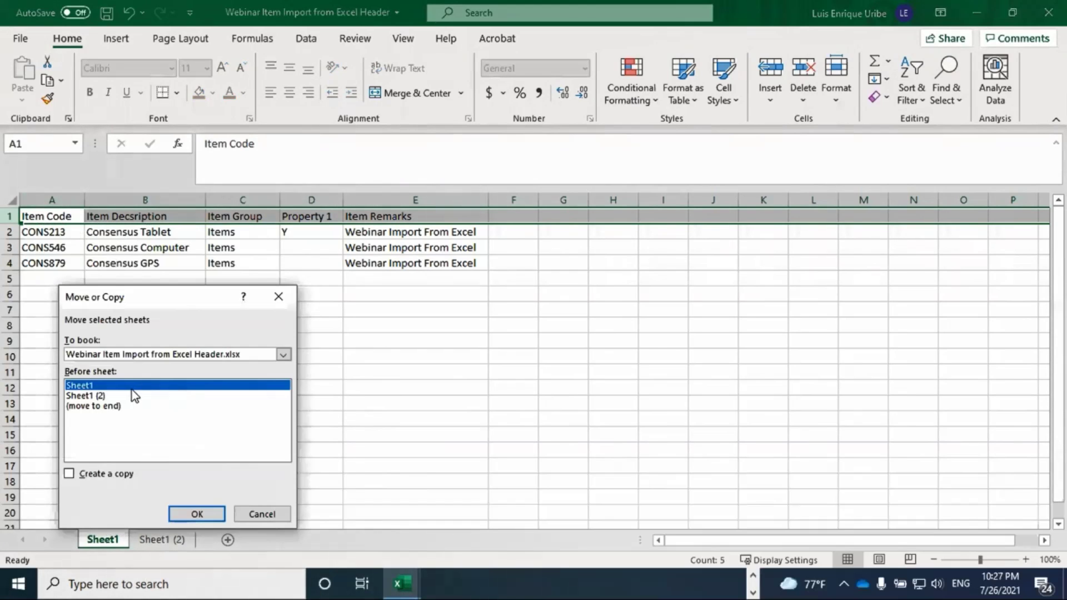
pyautogui.click(116, 475)
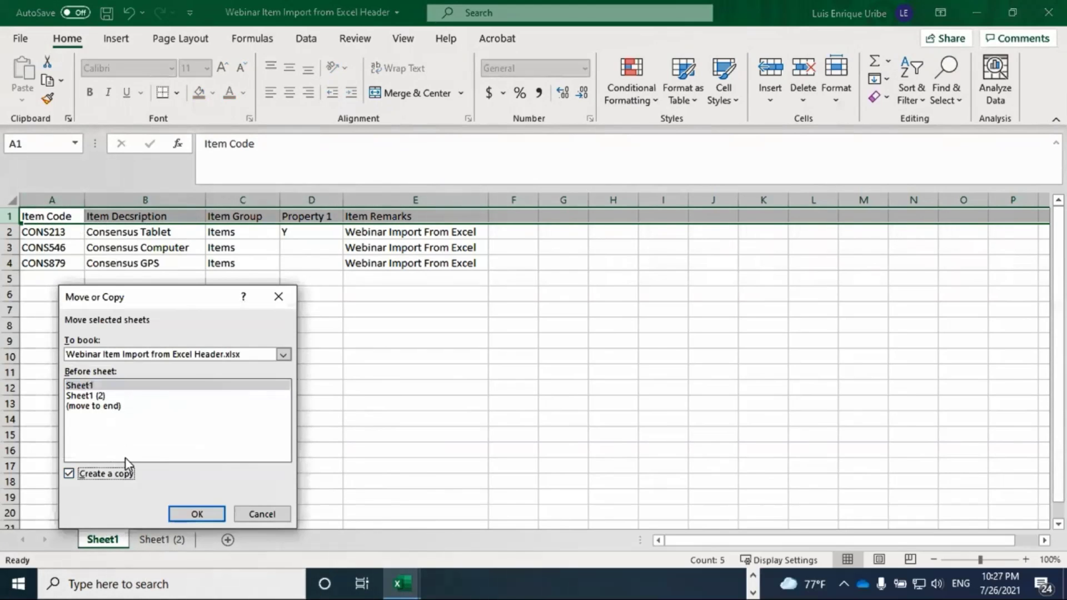
pyautogui.click(218, 516)
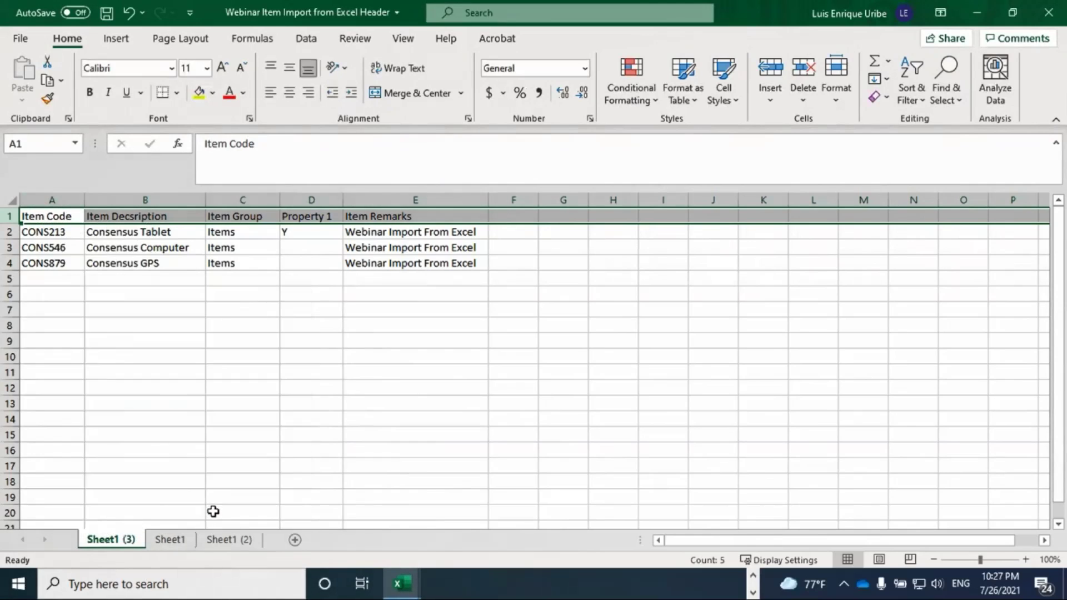
# - Delete the header row from the copied sheet so only the item records remain
pyautogui.rightClick(10, 216)
pyautogui.click(87, 367)
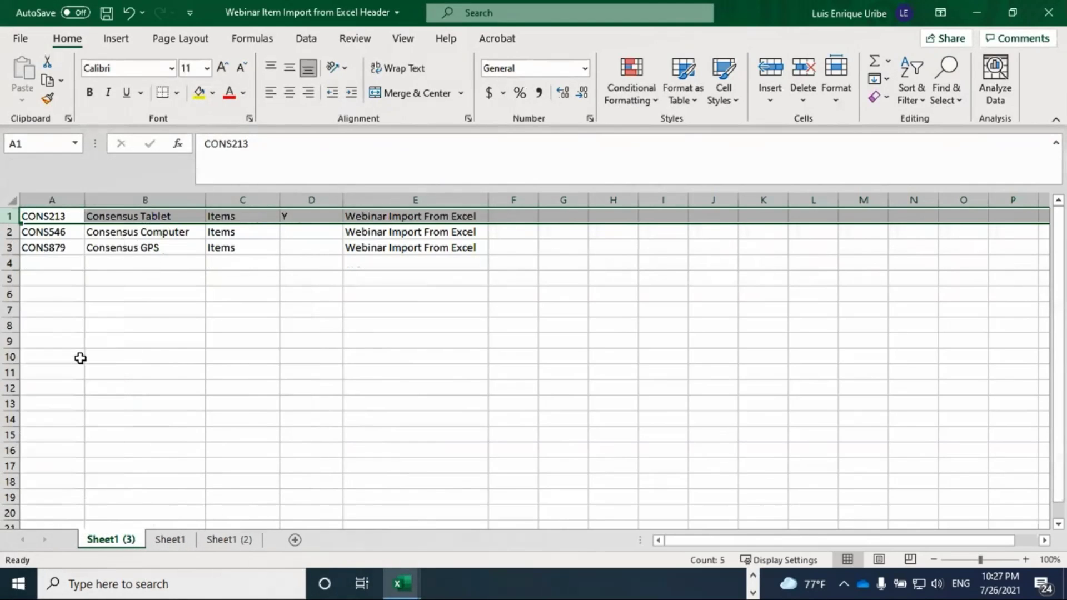
pyautogui.click(212, 386)
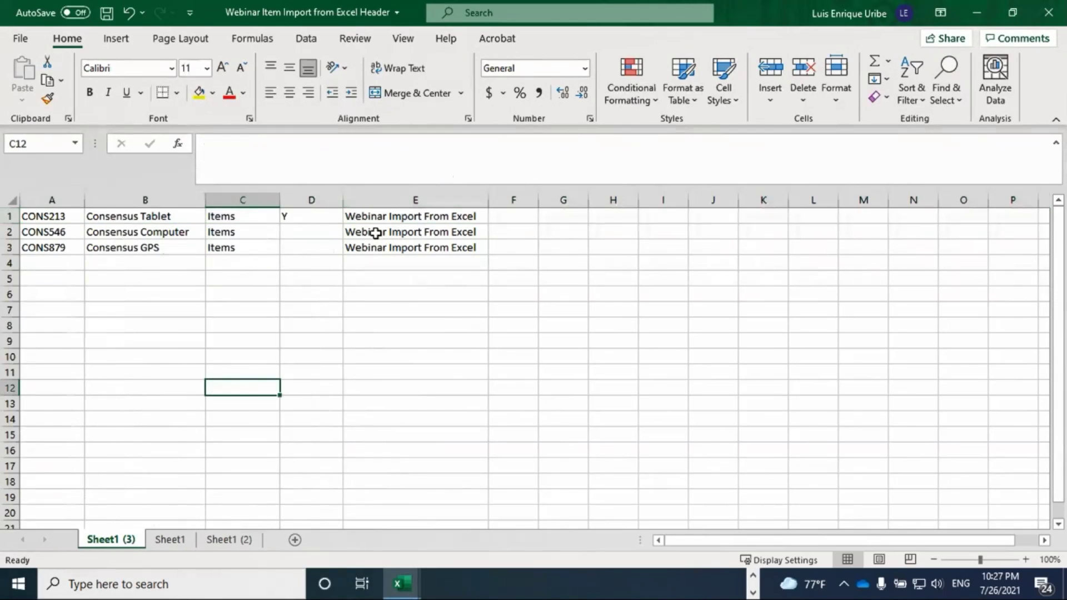
pyautogui.click(16, 38)
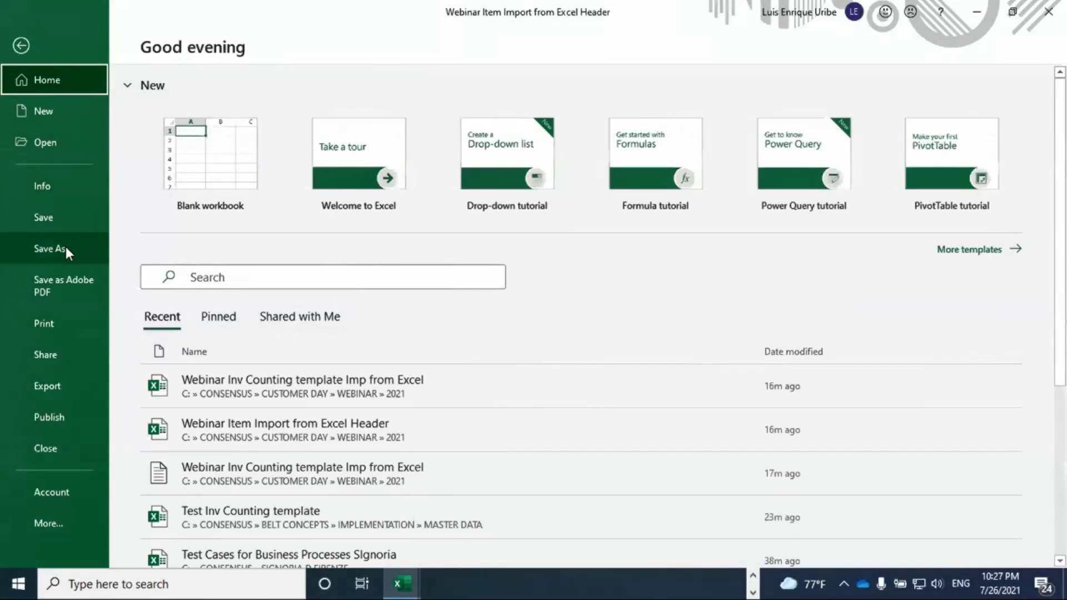
pyautogui.click(66, 249)
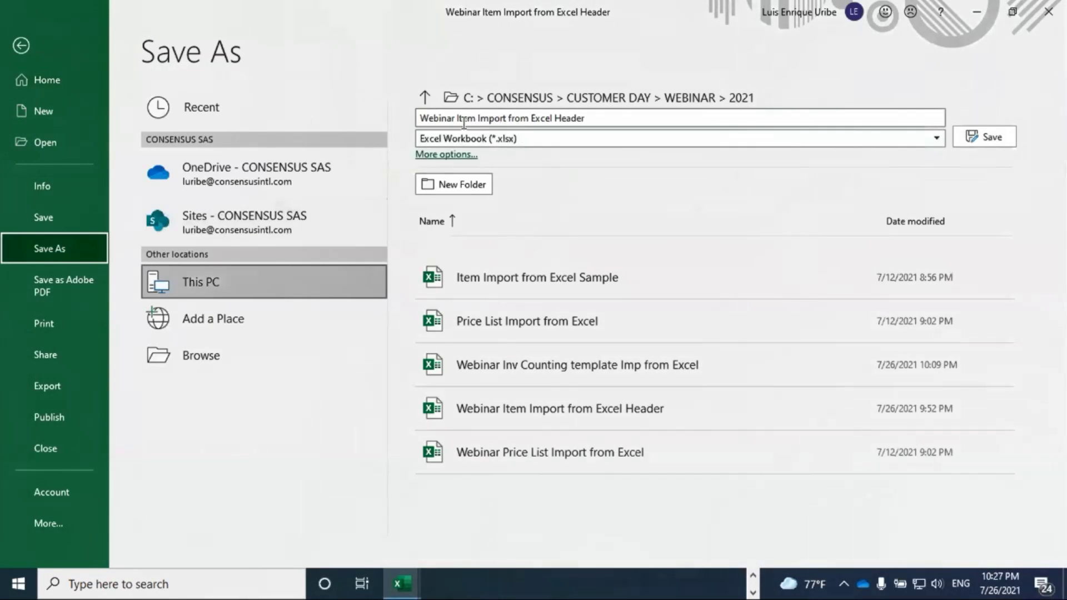
pyautogui.click(483, 139)
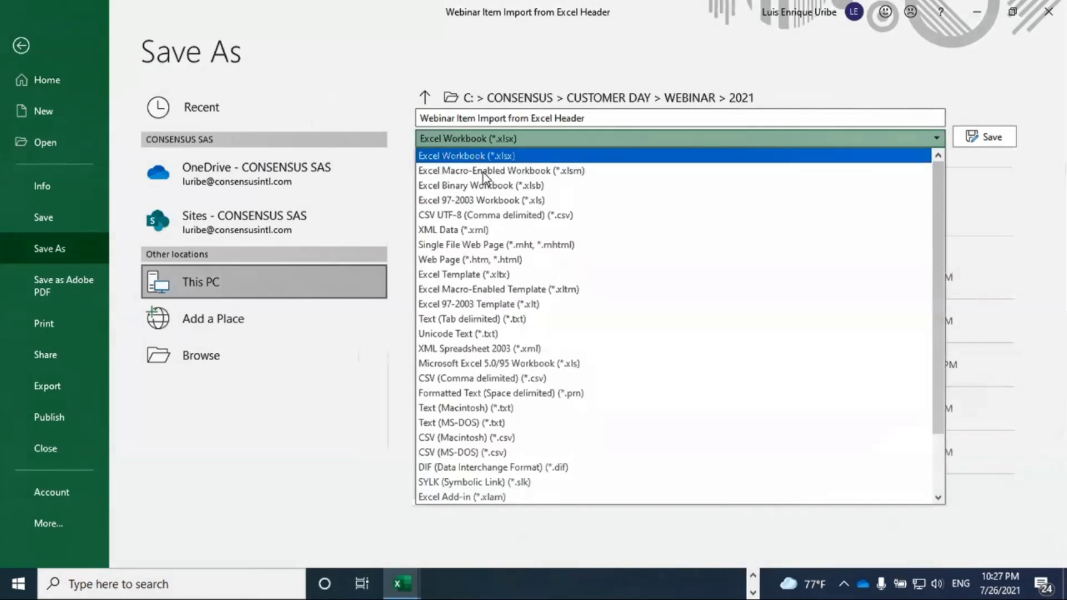
pyautogui.click(497, 321)
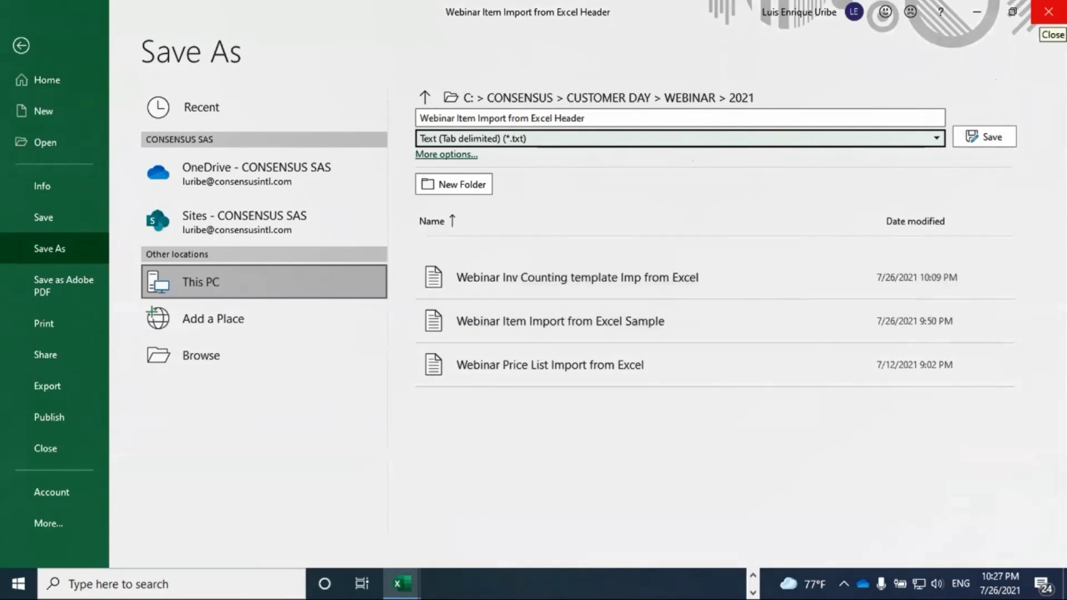
pyautogui.click(1049, 13)
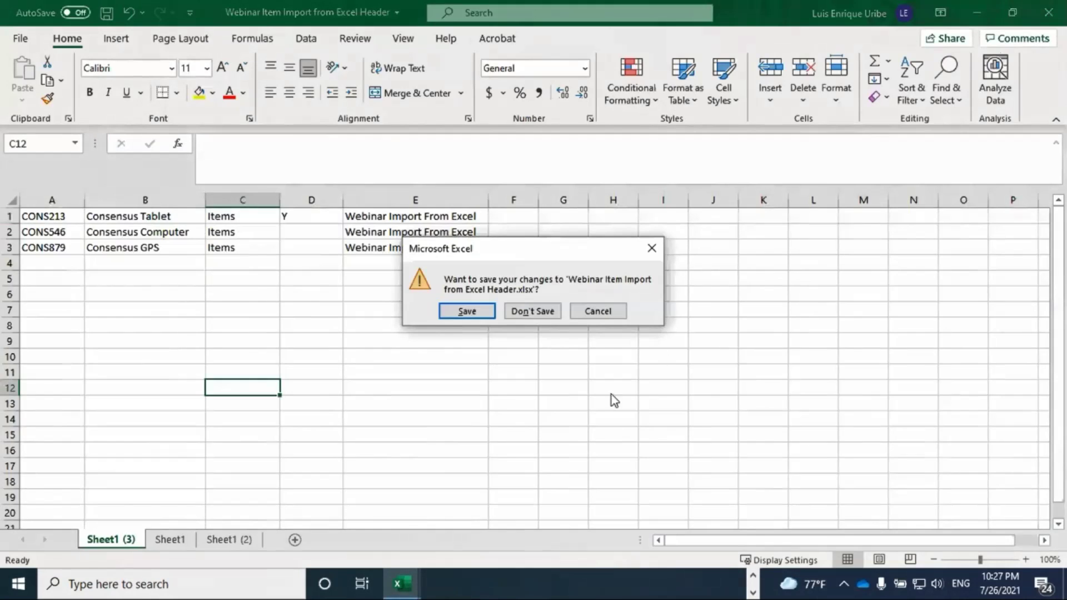
pyautogui.click(590, 310)
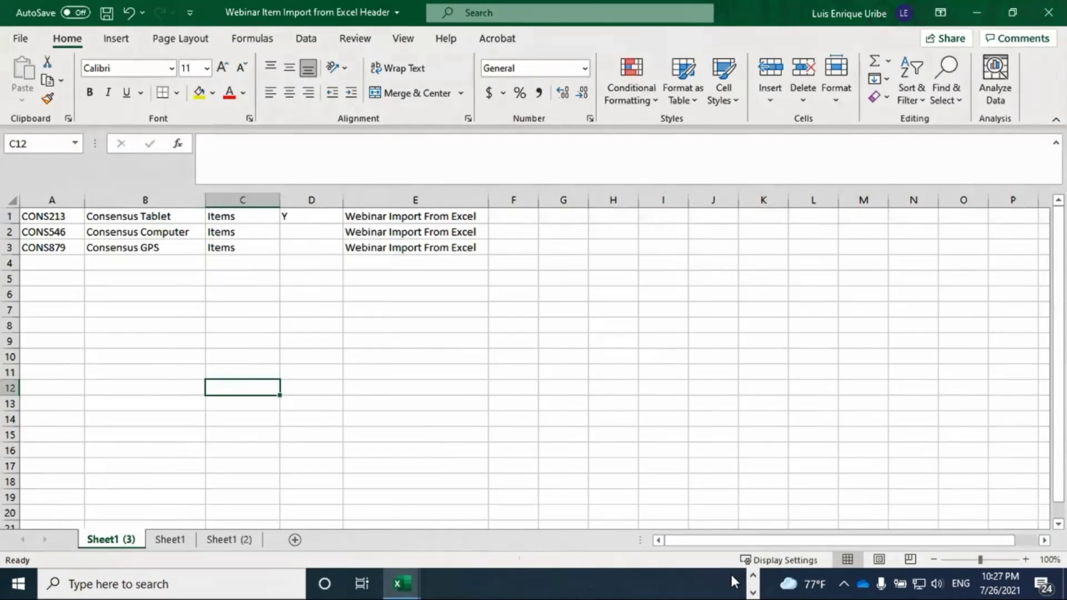
# - Switch to SAP Business One and choose the text file "Webinar Item Import from Excel Sample" in CONSENSUS\CUSTOMER DAY\WEBINAR\2021 as the file to import
pyautogui.click(754, 578)
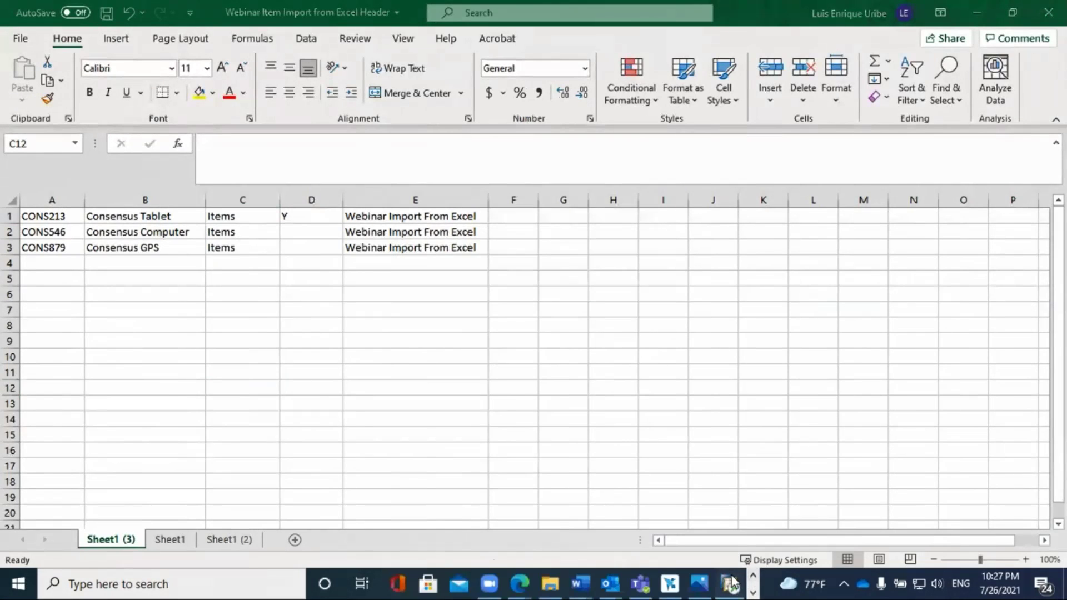
pyautogui.click(729, 583)
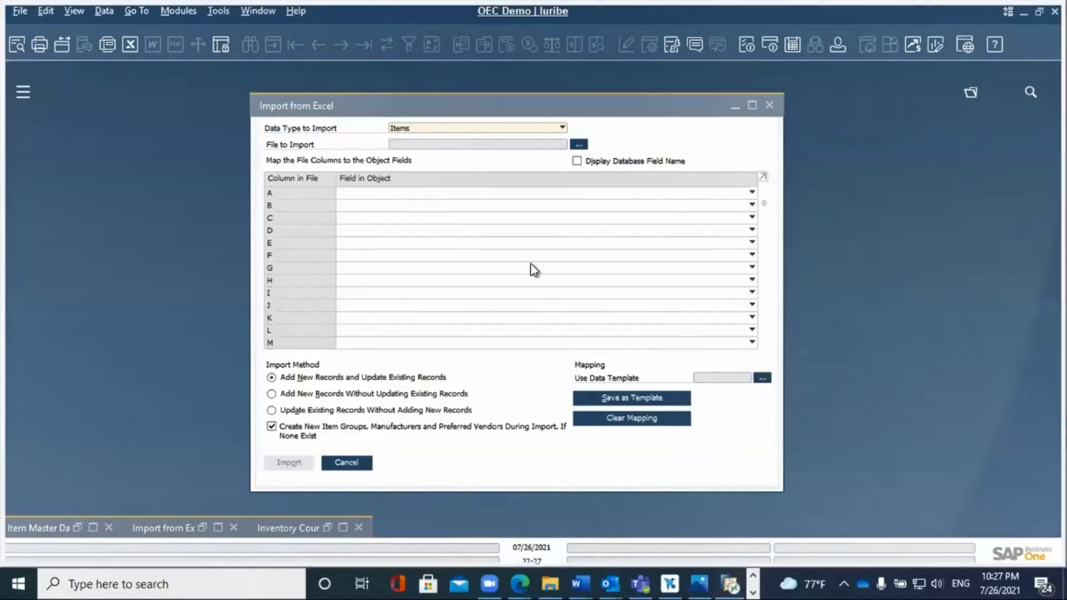
pyautogui.click(578, 146)
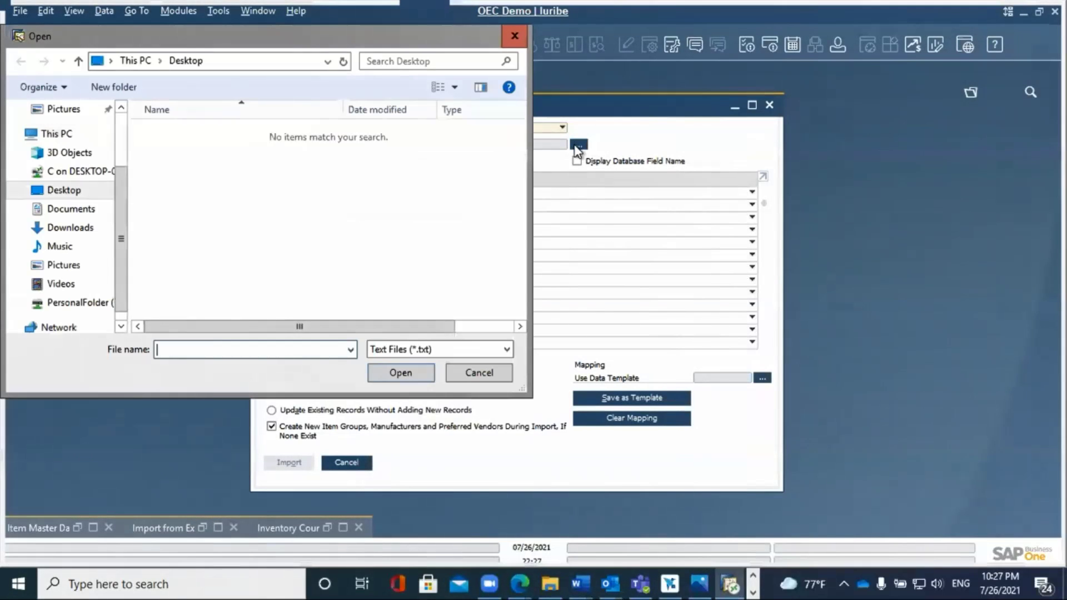
pyautogui.click(87, 176)
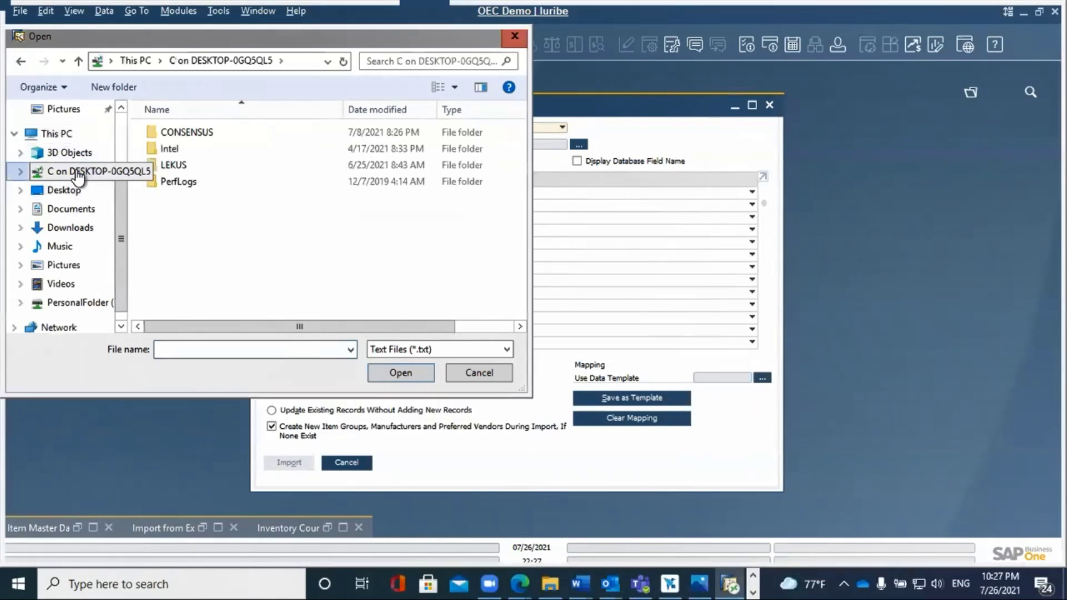
pyautogui.doubleClick(171, 133)
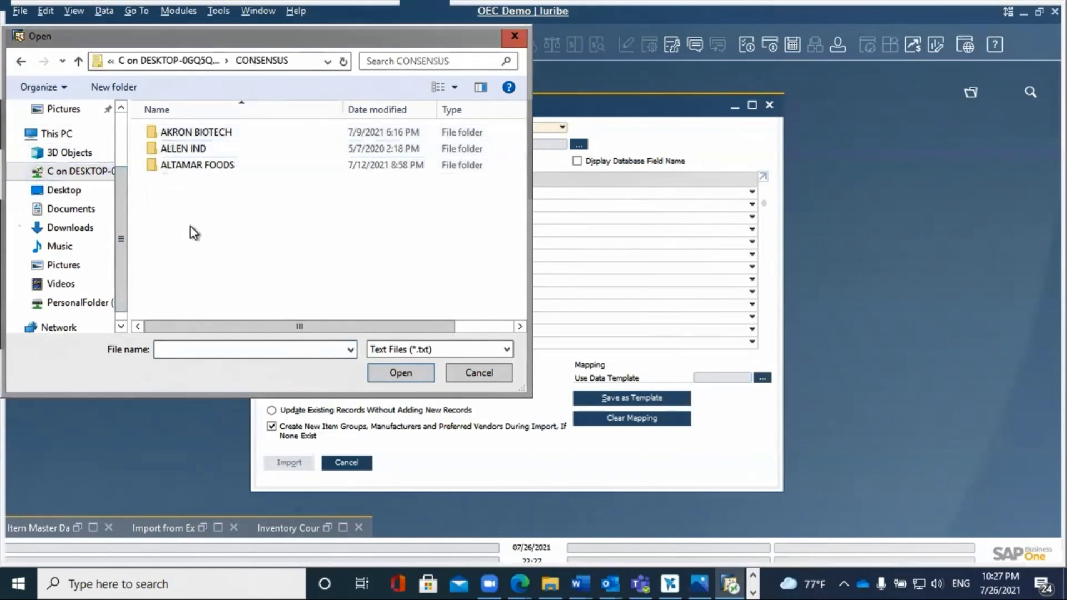
pyautogui.hscroll(1, 183, 243)
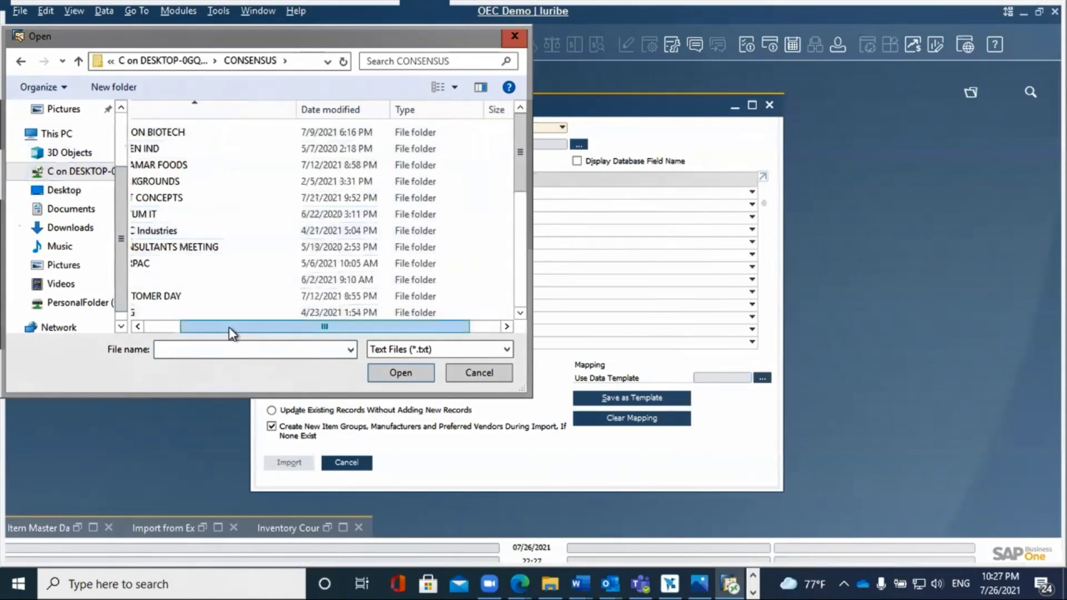
pyautogui.hscroll(-1, 232, 334)
pyautogui.scroll(-2, 198, 274)
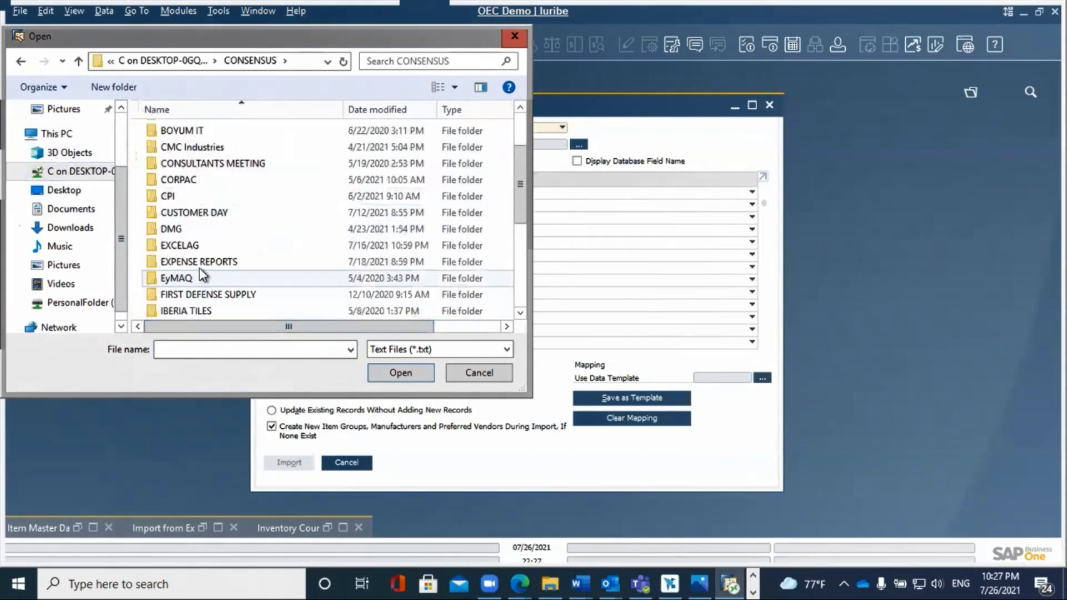
pyautogui.doubleClick(181, 217)
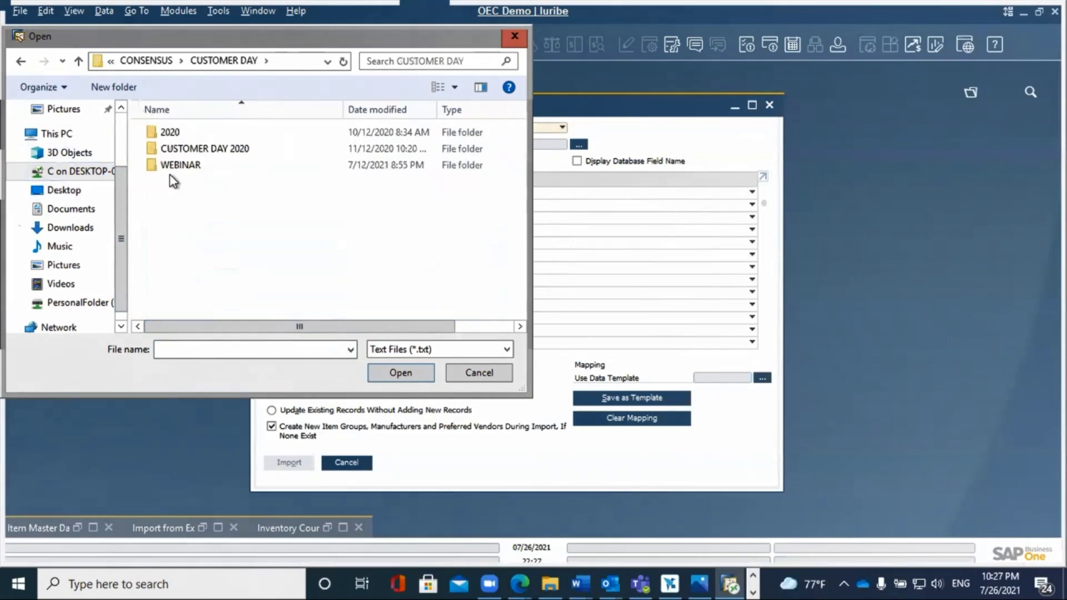
pyautogui.doubleClick(178, 165)
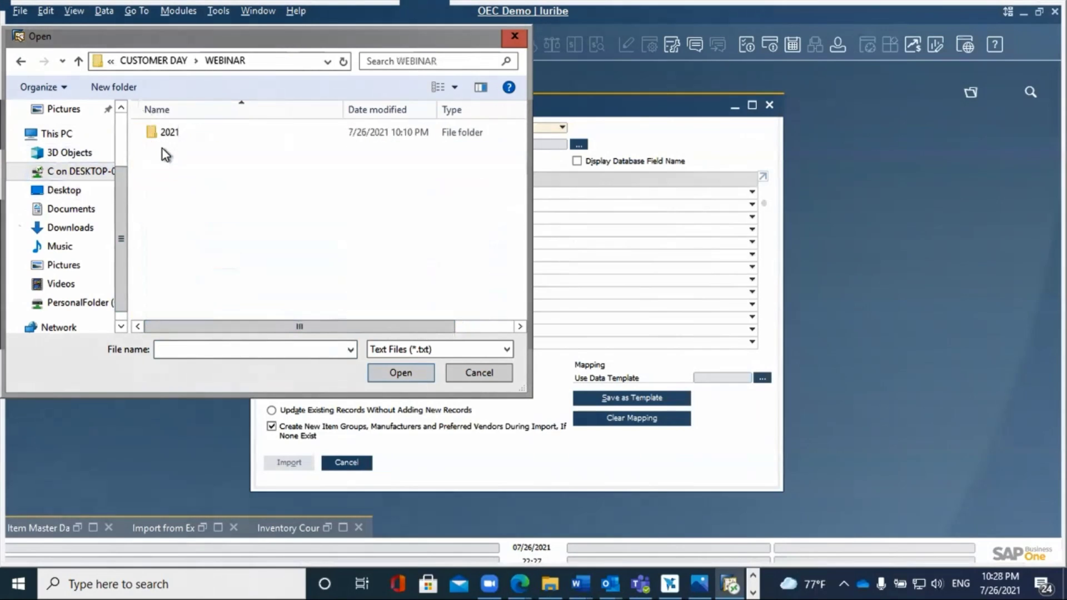
pyautogui.doubleClick(166, 133)
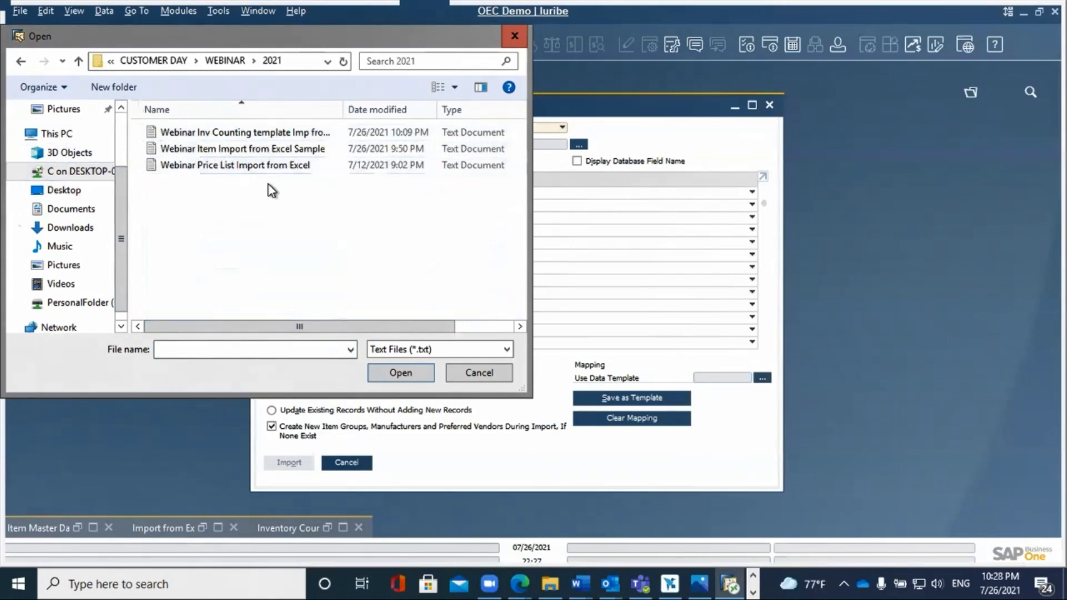
pyautogui.click(194, 150)
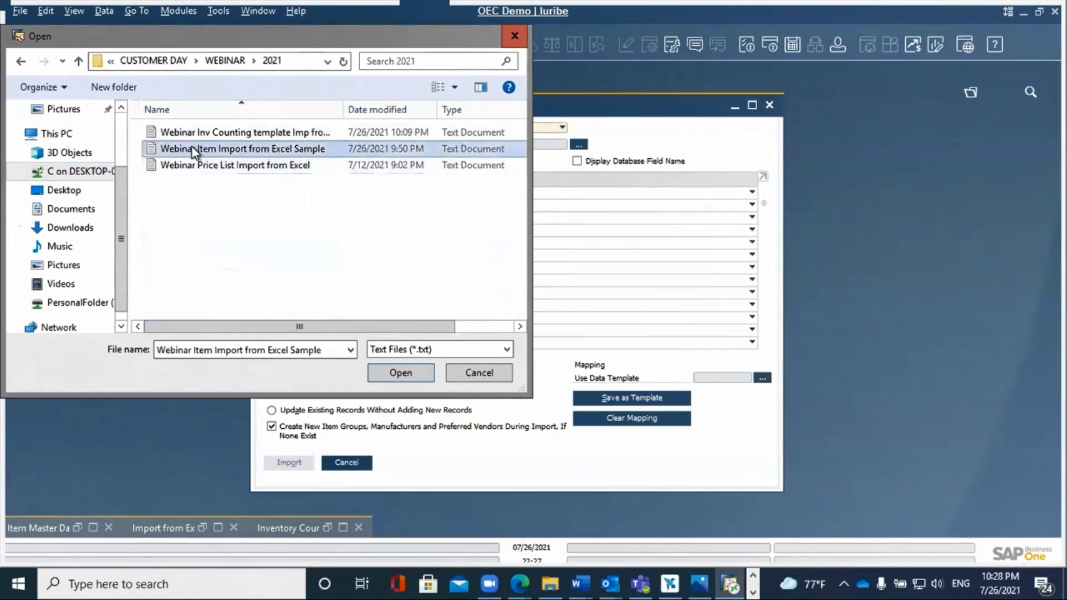
pyautogui.click(400, 373)
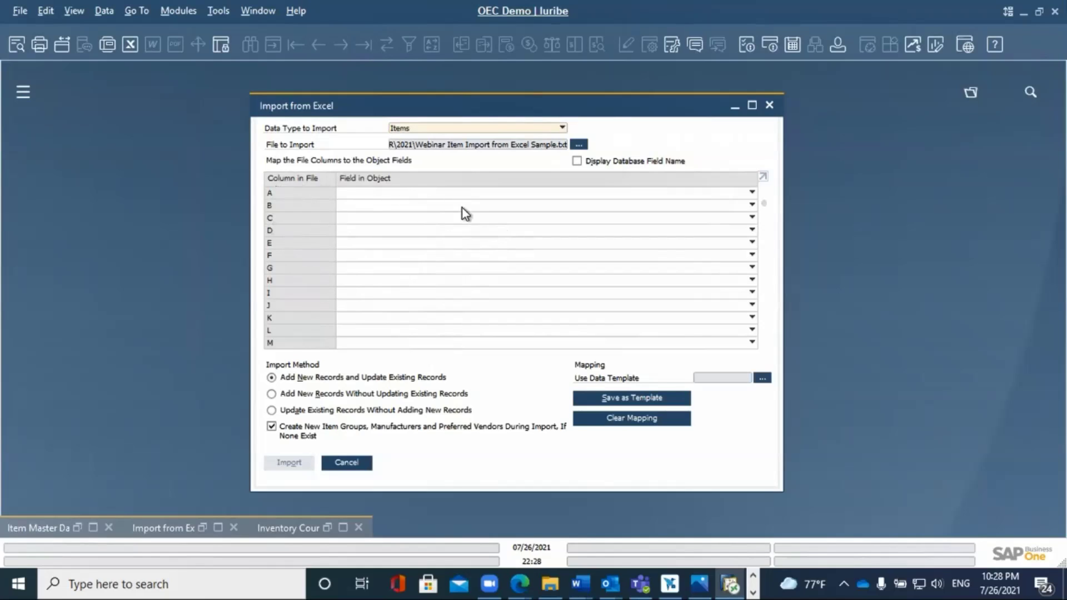
# - Map file columns A, B and C to the Item No., Item Description and Item Group fields
pyautogui.click(752, 194)
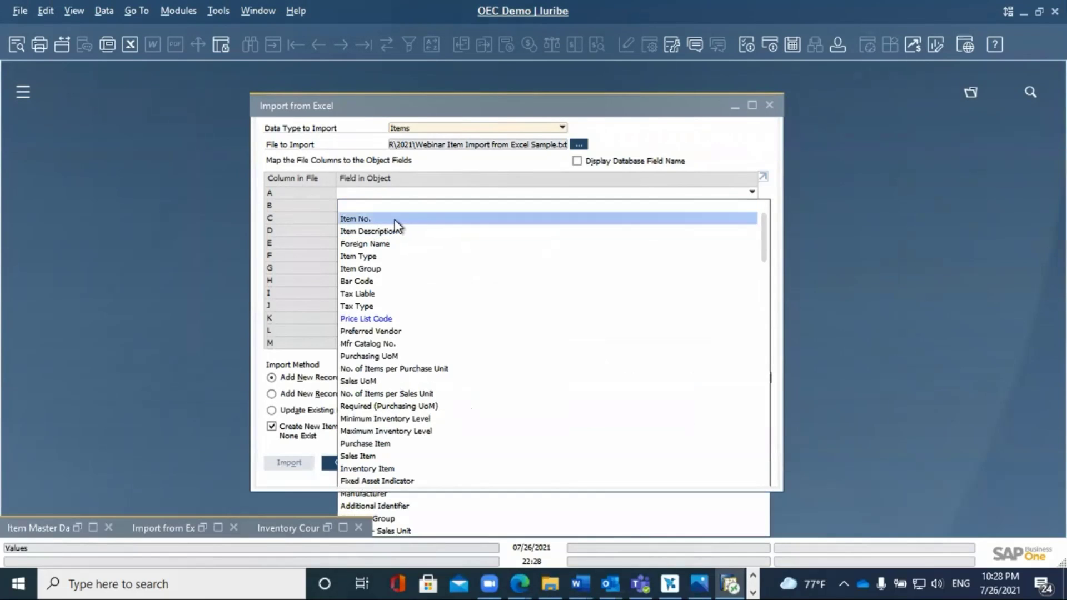
pyautogui.click(396, 220)
pyautogui.click(752, 205)
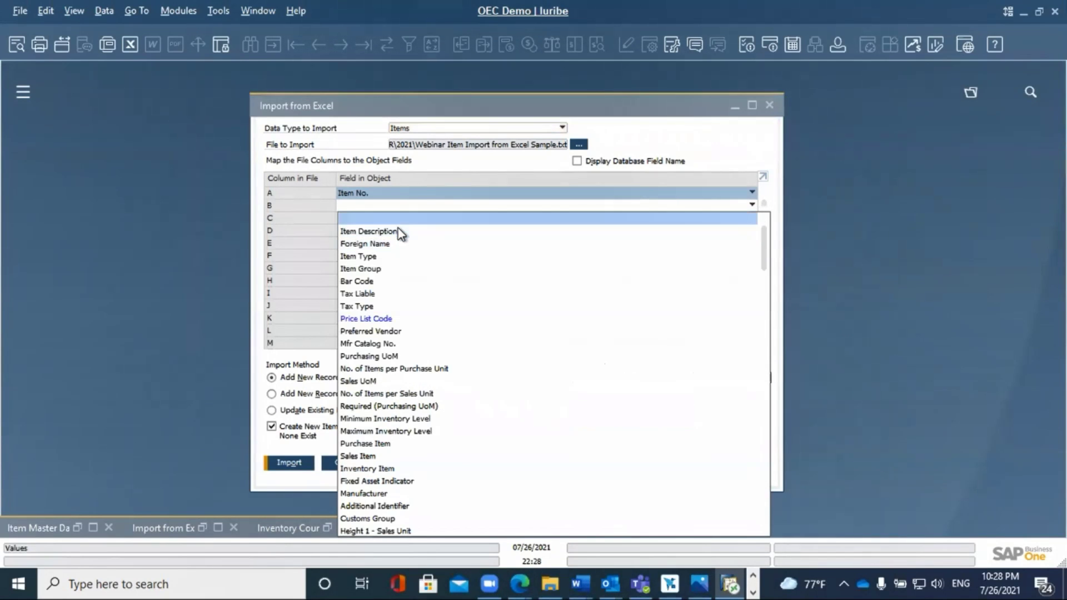
pyautogui.click(400, 230)
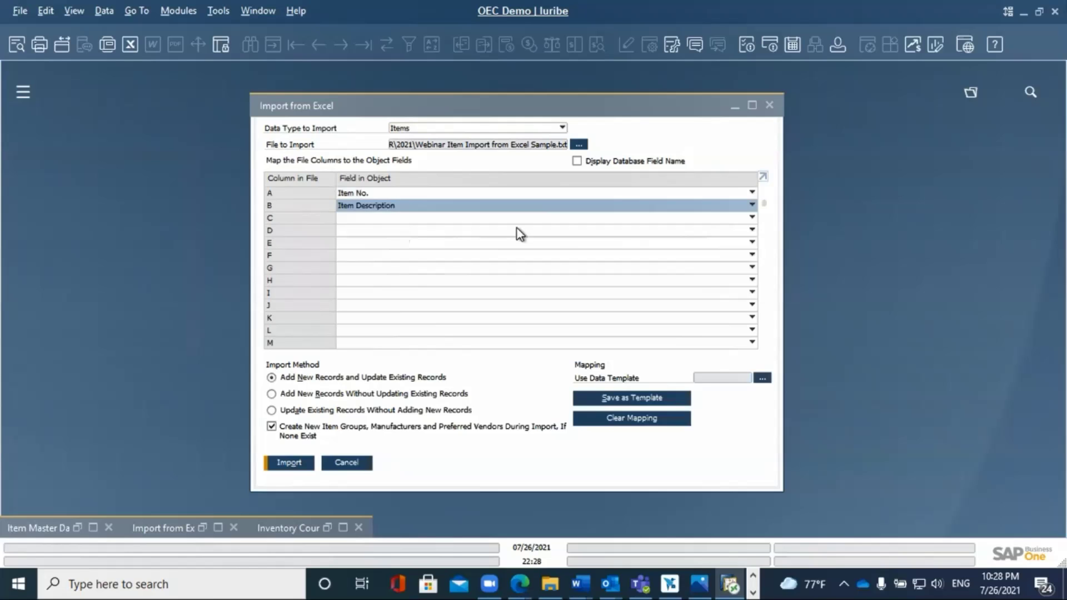
pyautogui.click(750, 218)
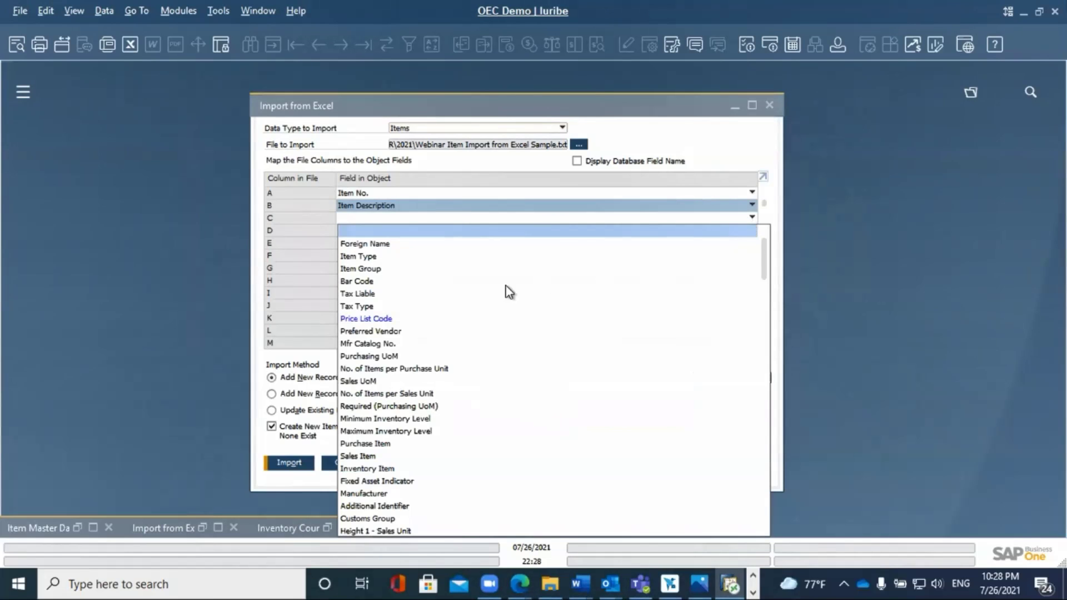
pyautogui.click(381, 269)
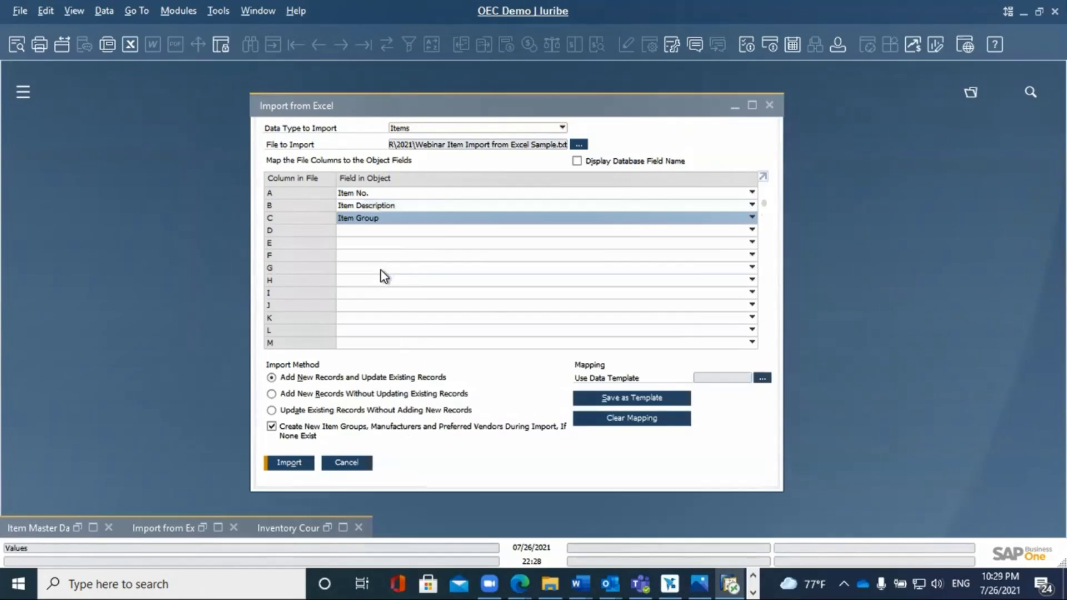
# - Map file column D to the Property 1 field
pyautogui.click(750, 230)
pyautogui.moveTo(762, 270); pyautogui.dragTo(764, 440)
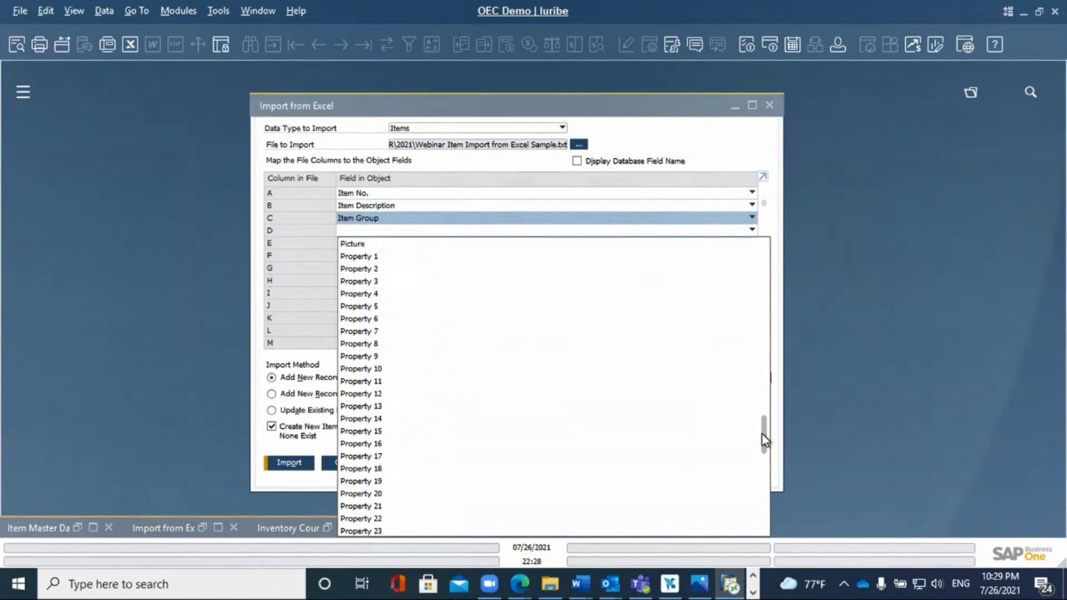
pyautogui.click(368, 260)
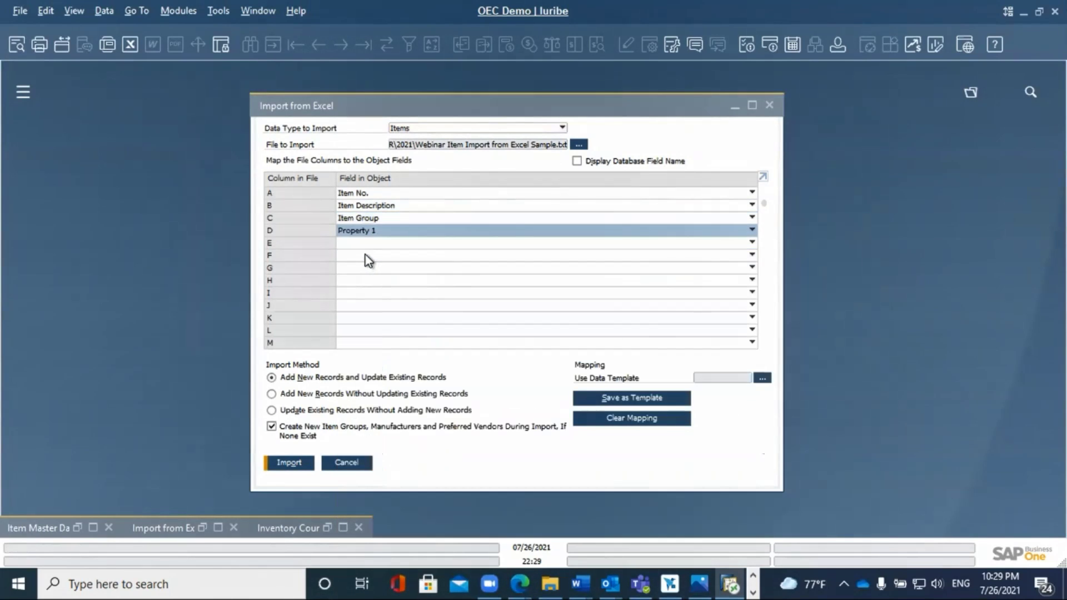
# - Map file column E to the Item Remarks field
pyautogui.click(752, 243)
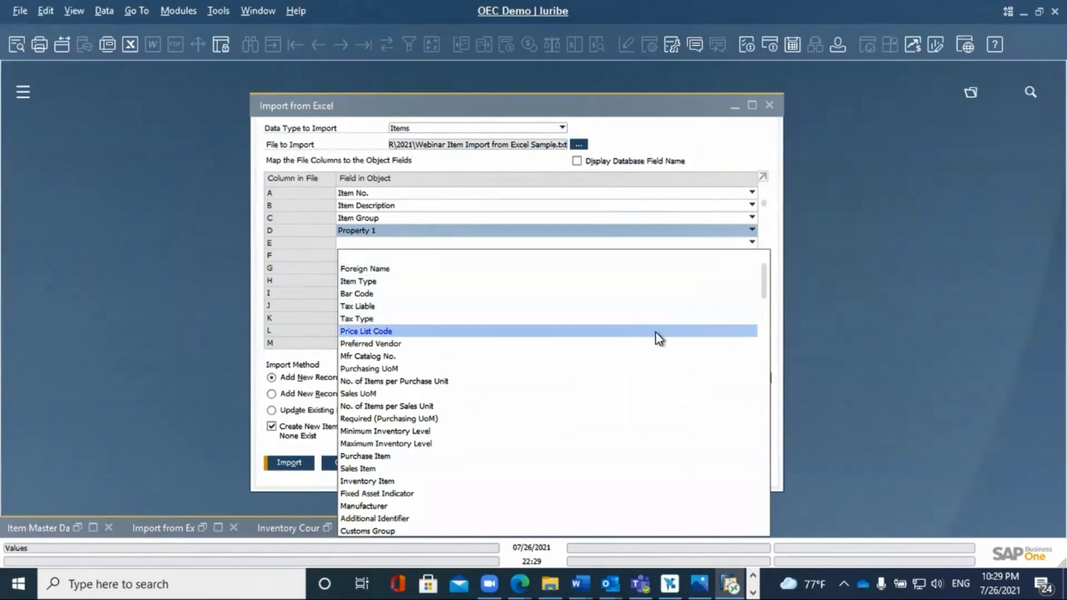
pyautogui.scroll(-1, 589, 358)
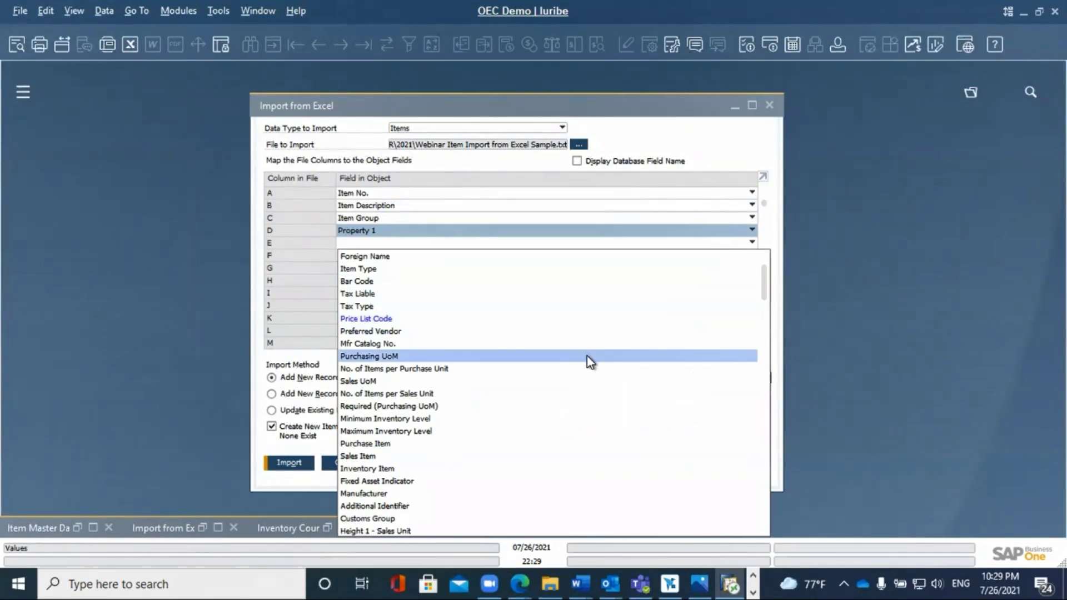
pyautogui.scroll(-1, 588, 364)
pyautogui.scroll(-2, 588, 364)
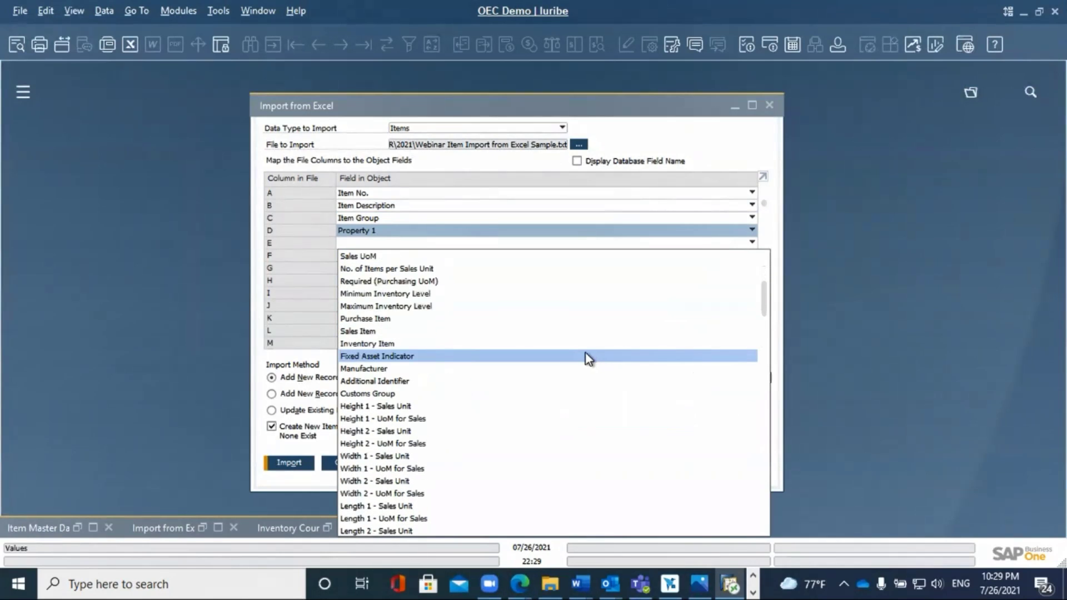
pyautogui.scroll(-2, 589, 358)
pyautogui.scroll(-5, 575, 358)
pyautogui.scroll(-5, 575, 356)
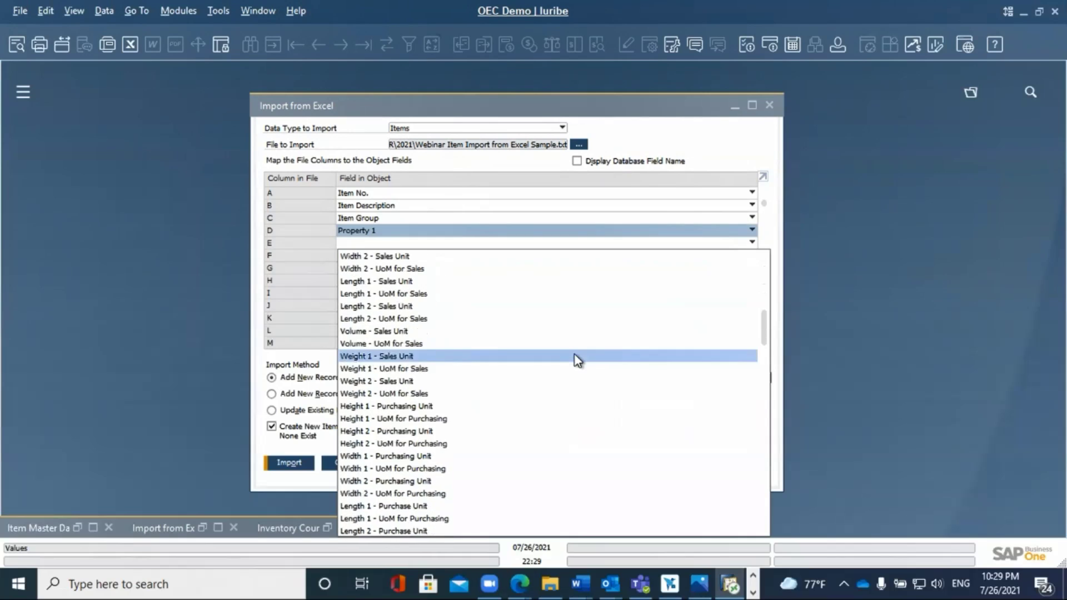
pyautogui.scroll(-5, 575, 358)
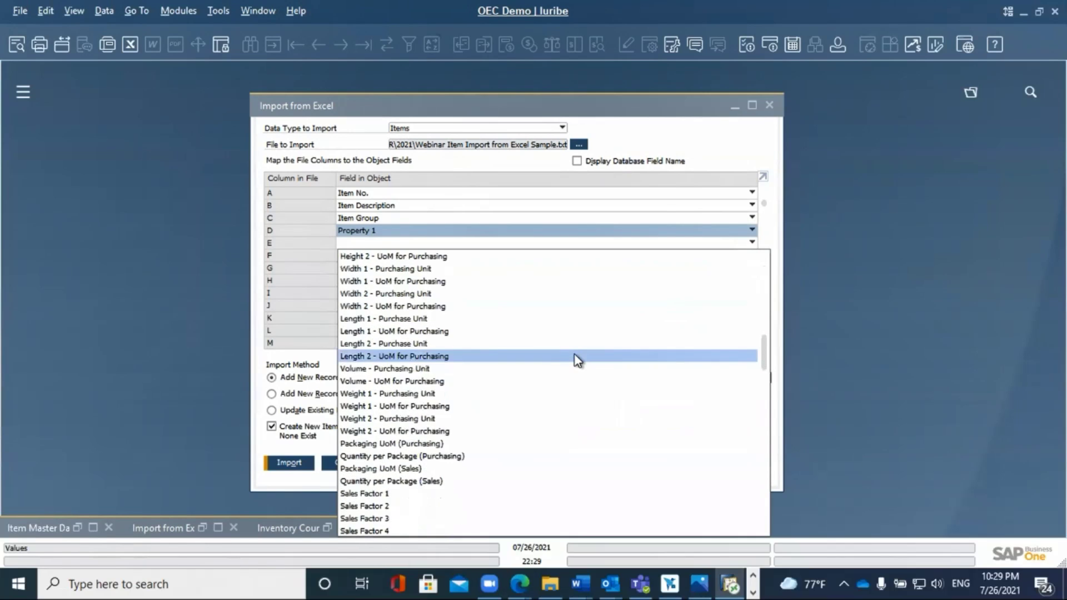
pyautogui.scroll(-2, 575, 355)
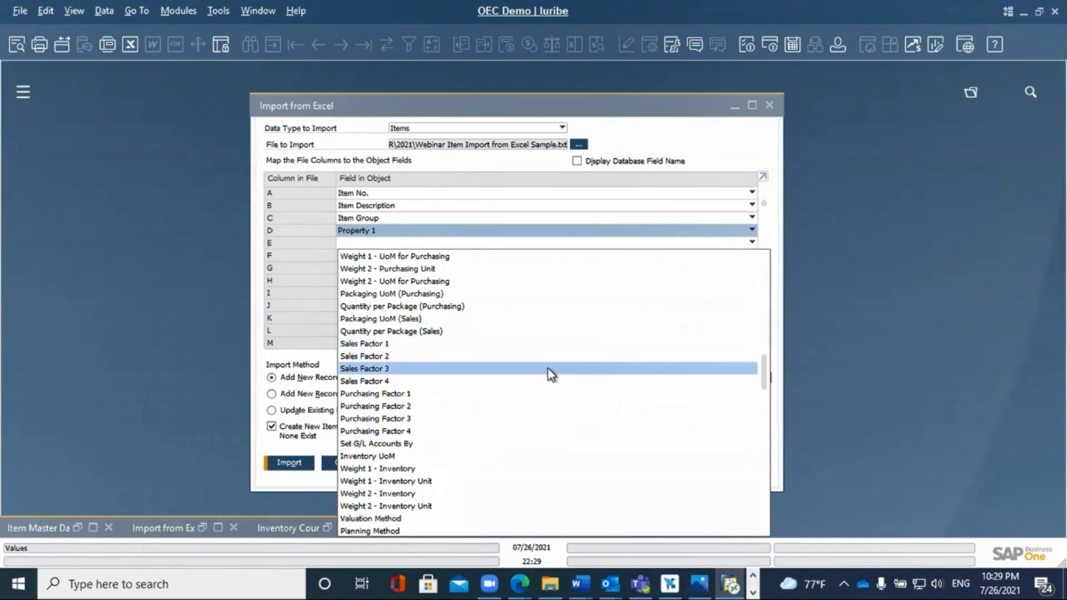
pyautogui.scroll(-2, 548, 368)
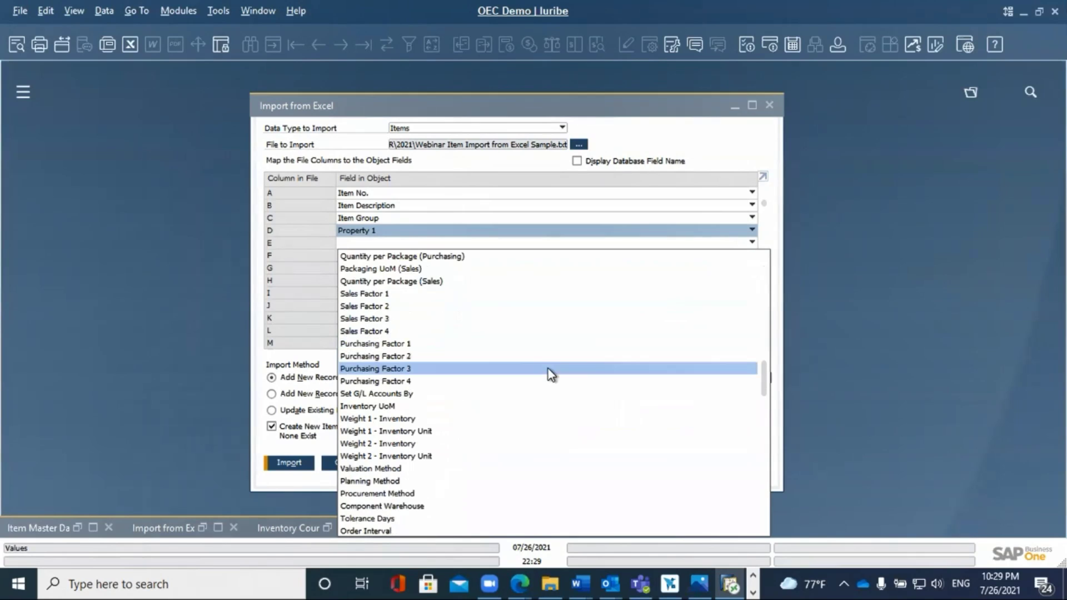
pyautogui.scroll(-1, 548, 368)
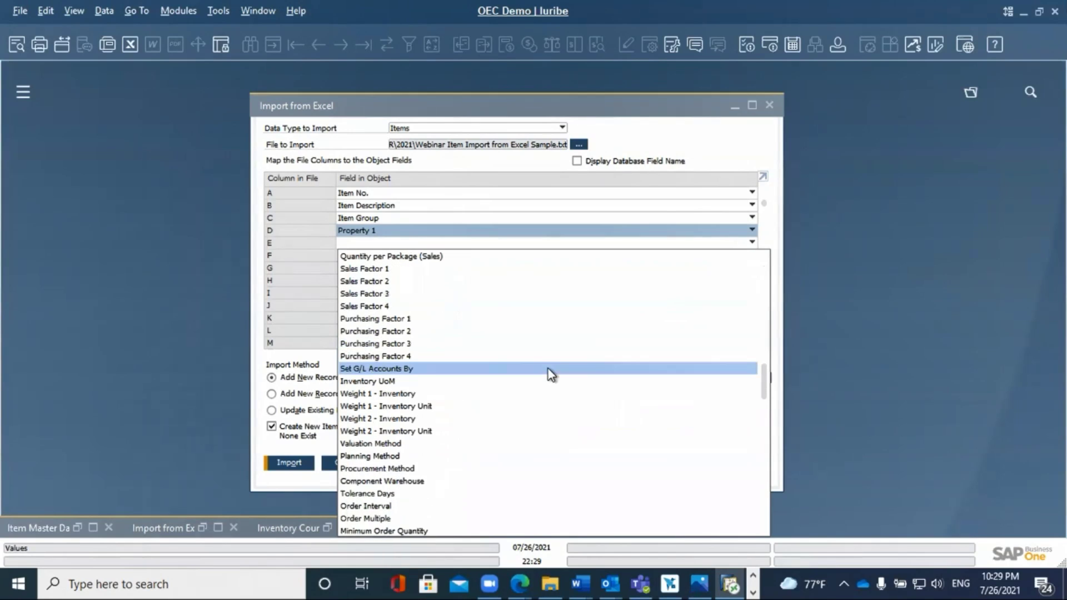
pyautogui.scroll(-3, 546, 375)
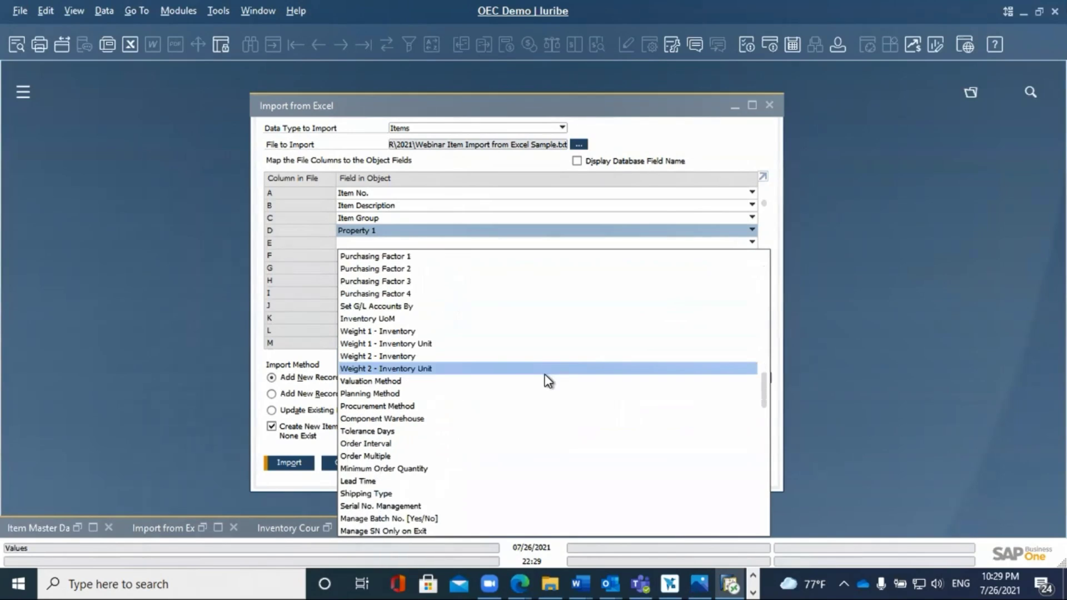
pyautogui.scroll(-1, 548, 381)
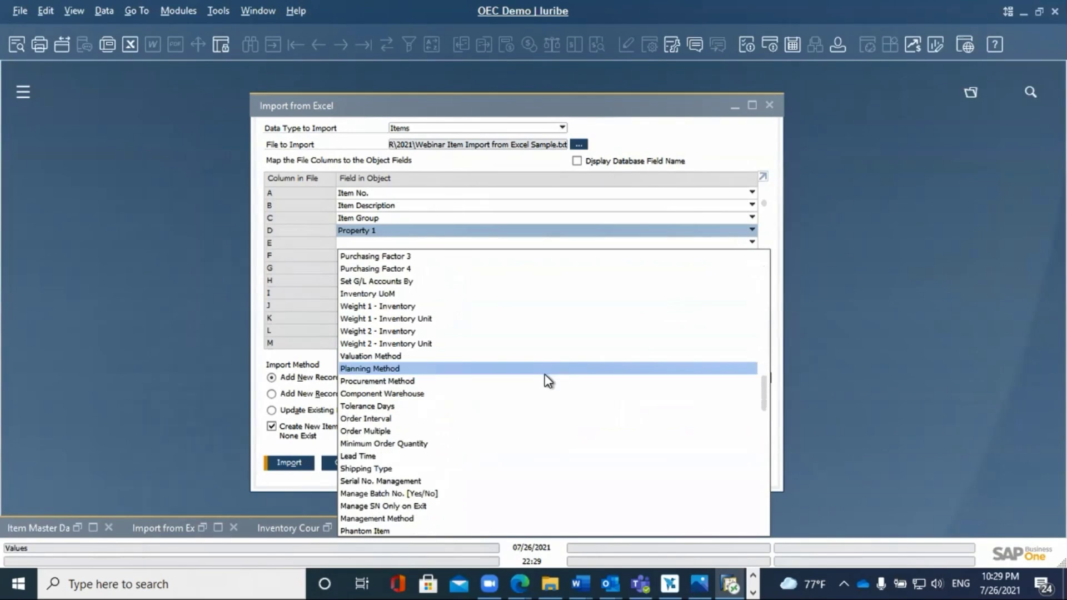
pyautogui.scroll(-3, 548, 381)
pyautogui.scroll(-5, 548, 383)
pyautogui.scroll(-2, 550, 381)
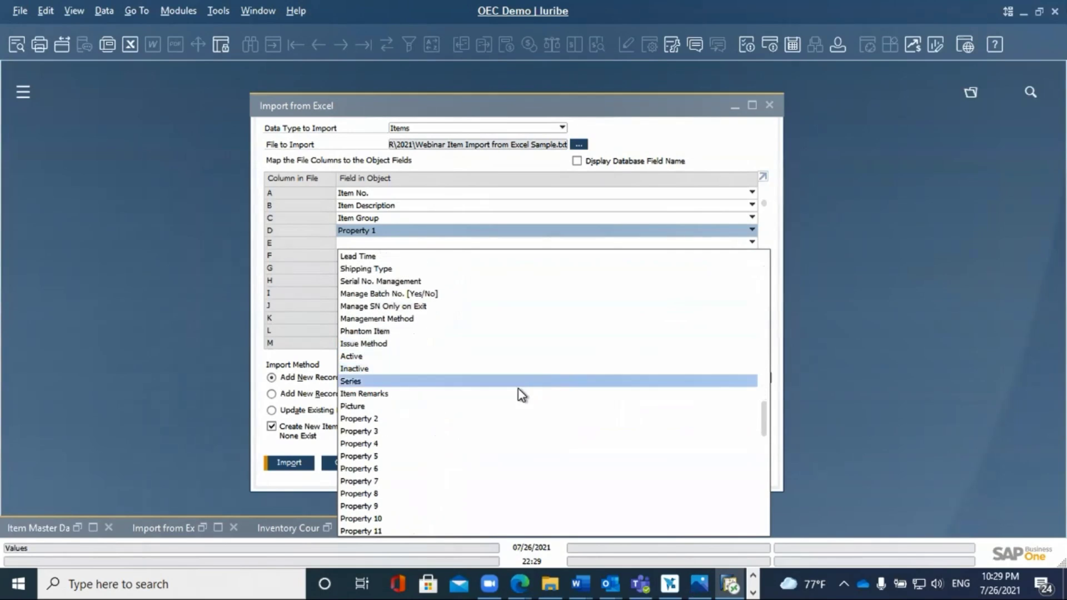
pyautogui.click(392, 394)
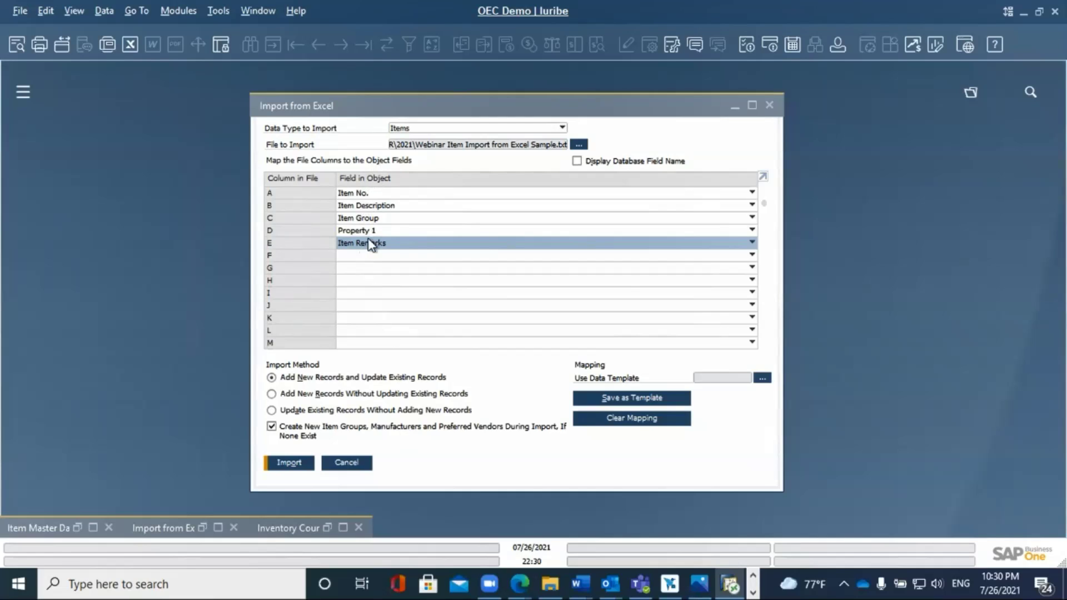
# - Try to import the items with the method Update Existing Records Without Adding New Records, and dismiss the import results
pyautogui.click(272, 411)
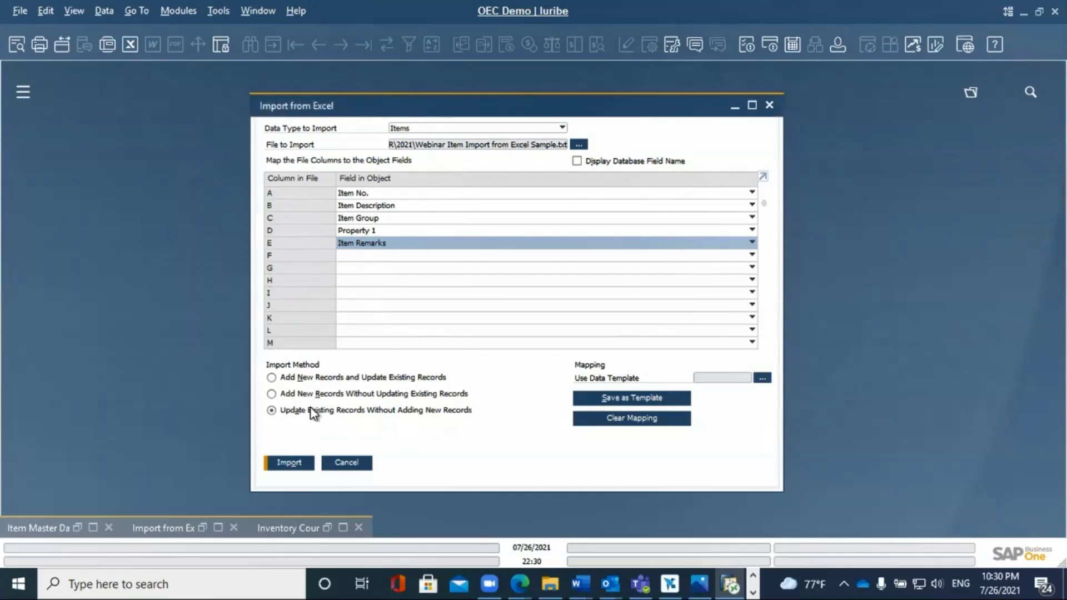
pyautogui.click(290, 463)
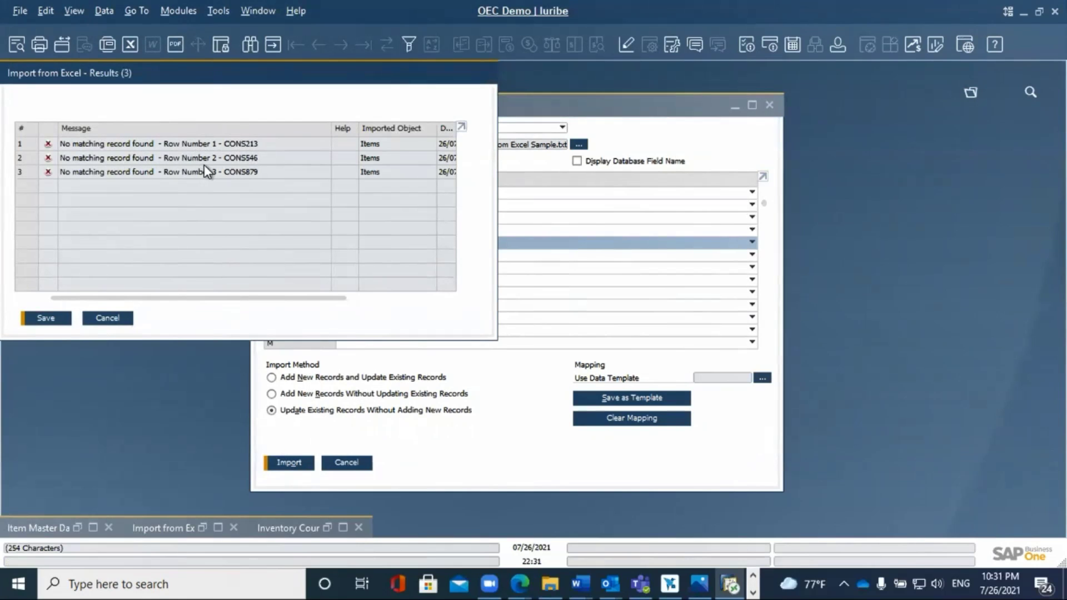
pyautogui.click(107, 318)
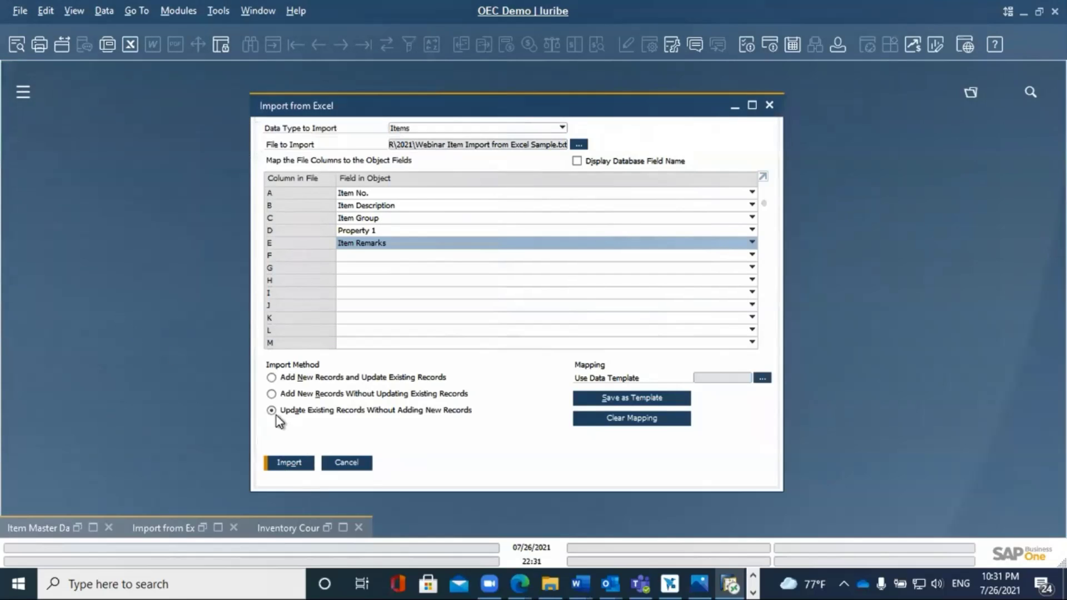
# - Set the import method to Add New Records and Update Existing Records
pyautogui.click(272, 378)
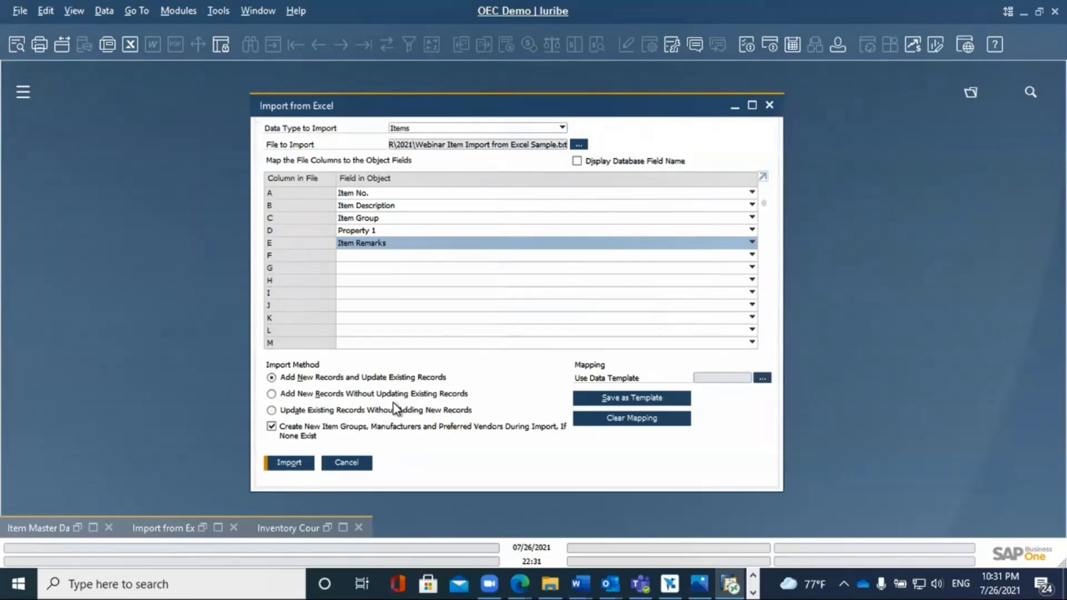
# - Run the item import from the text file with the mapped columns
pyautogui.click(297, 464)
# - Search Item Master Data for item numbers starting with "cons" and open item CONS213 from the enlarged results list
pyautogui.click(93, 528)
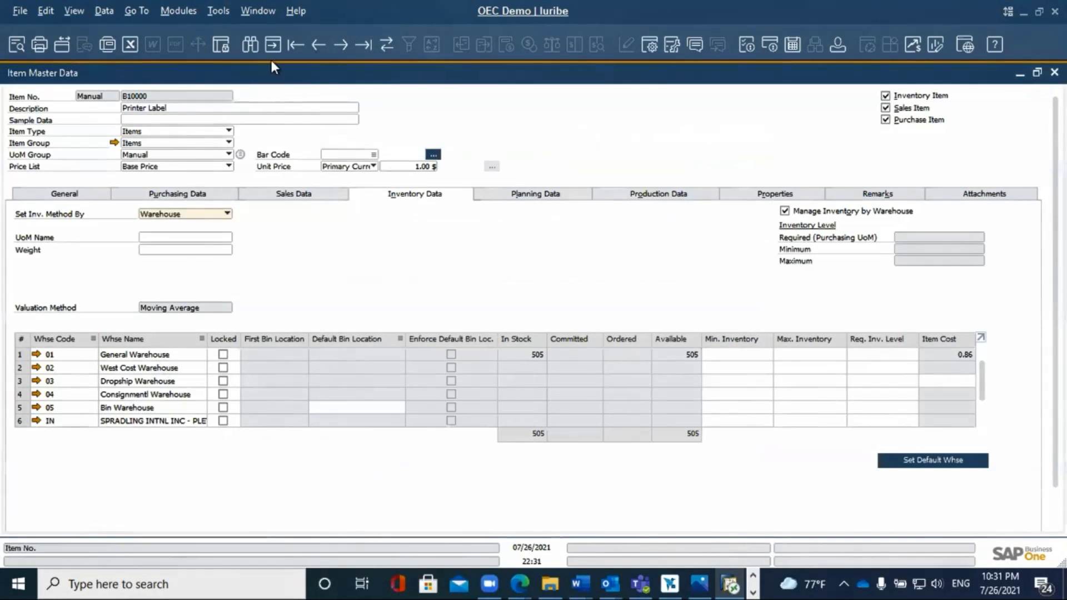
pyautogui.click(251, 45)
pyautogui.write('cons')
pyautogui.press('Return')
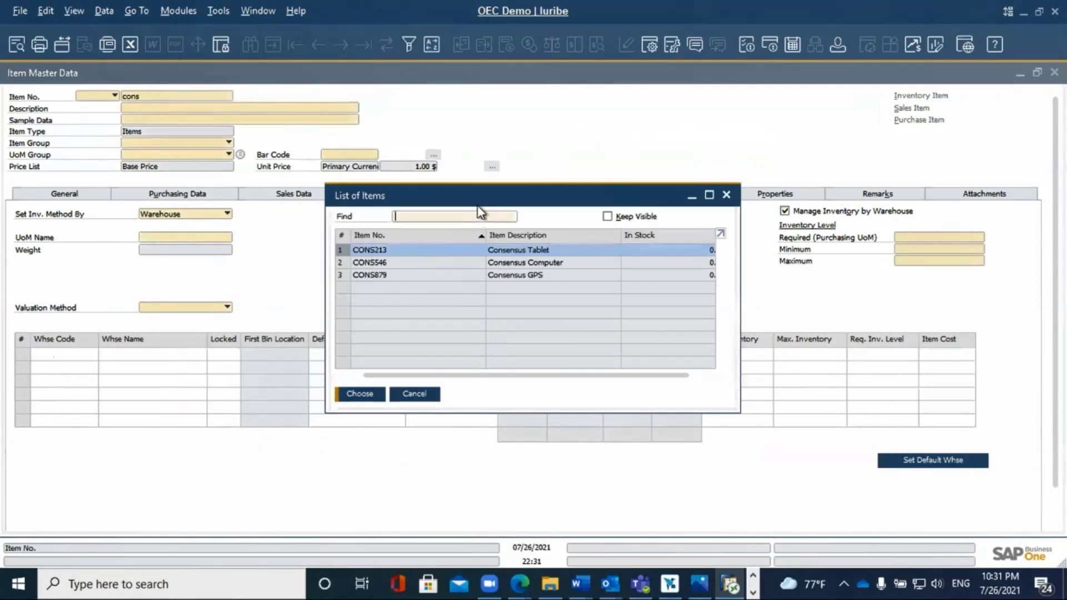
pyautogui.moveTo(451, 197); pyautogui.dragTo(326, 163)
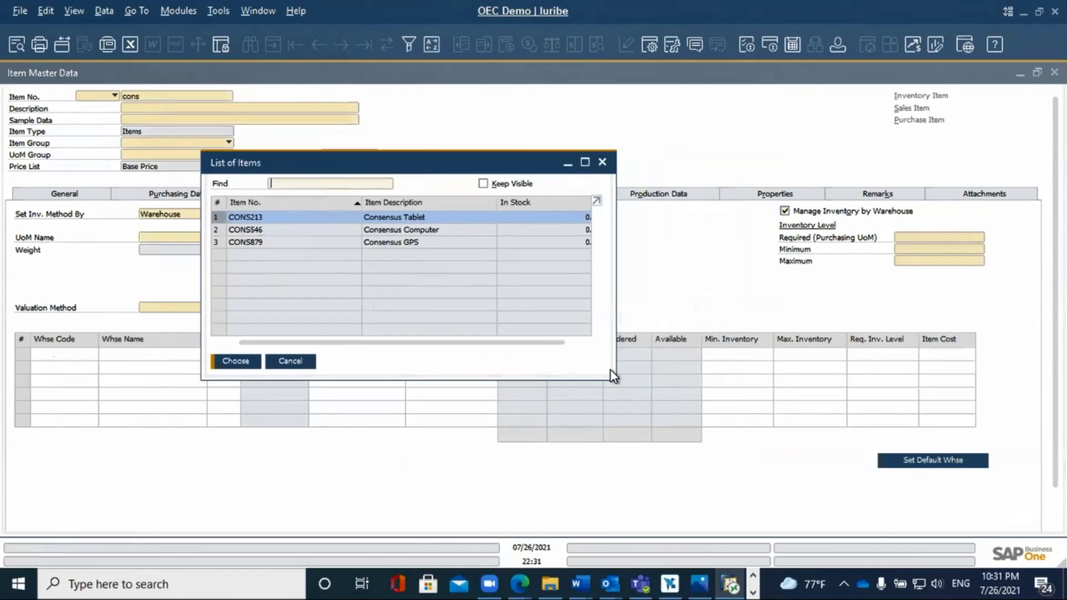
pyautogui.moveTo(615, 379); pyautogui.dragTo(816, 386)
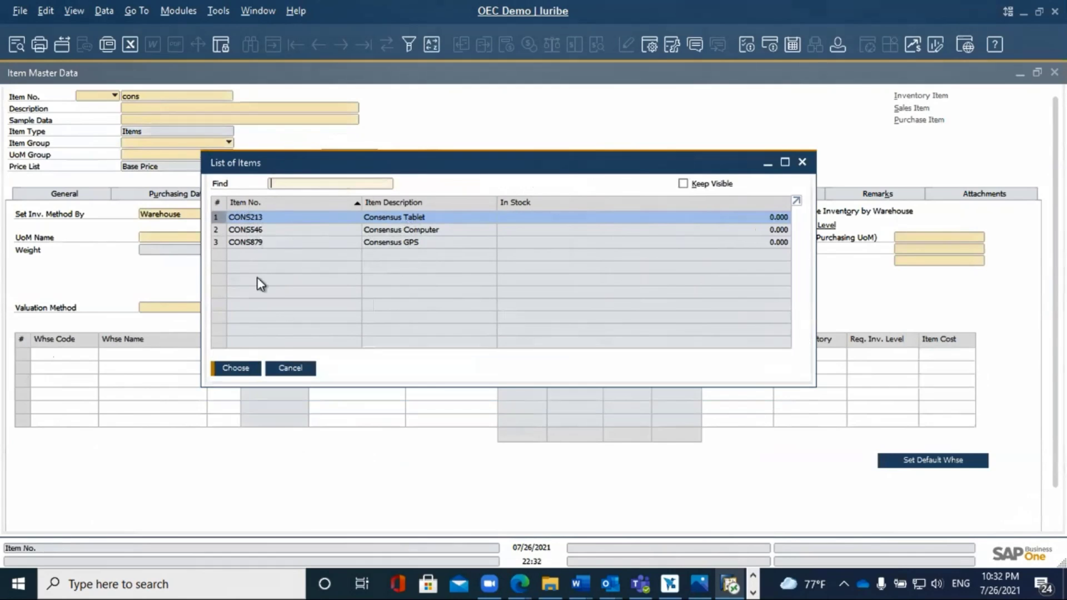
pyautogui.click(248, 372)
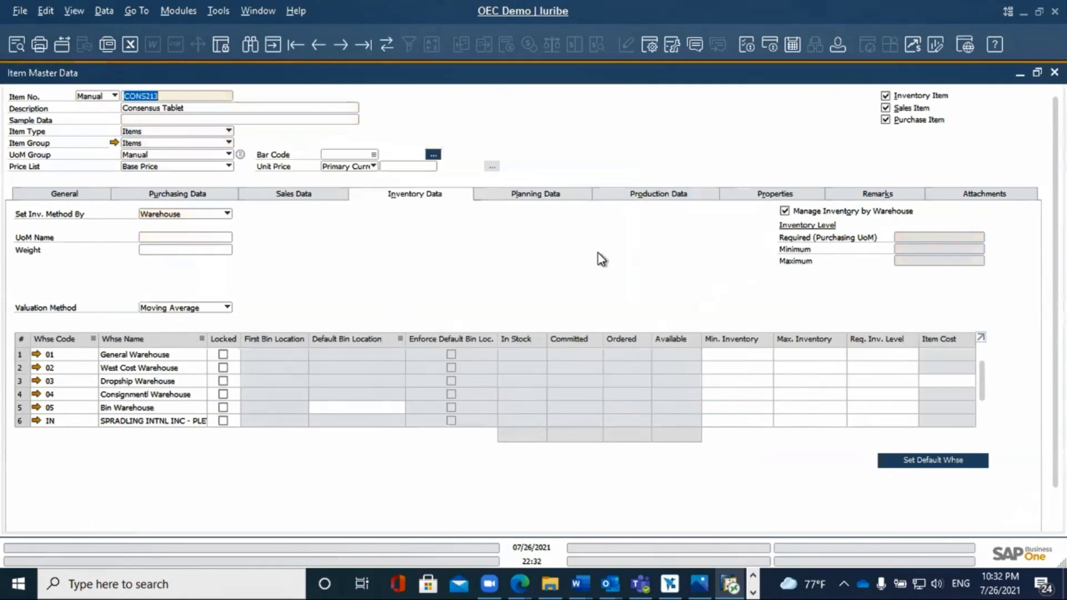
# - Check the properties of items CONS213 and CONS546, and the remarks of CONS546 and CONS879
pyautogui.click(778, 195)
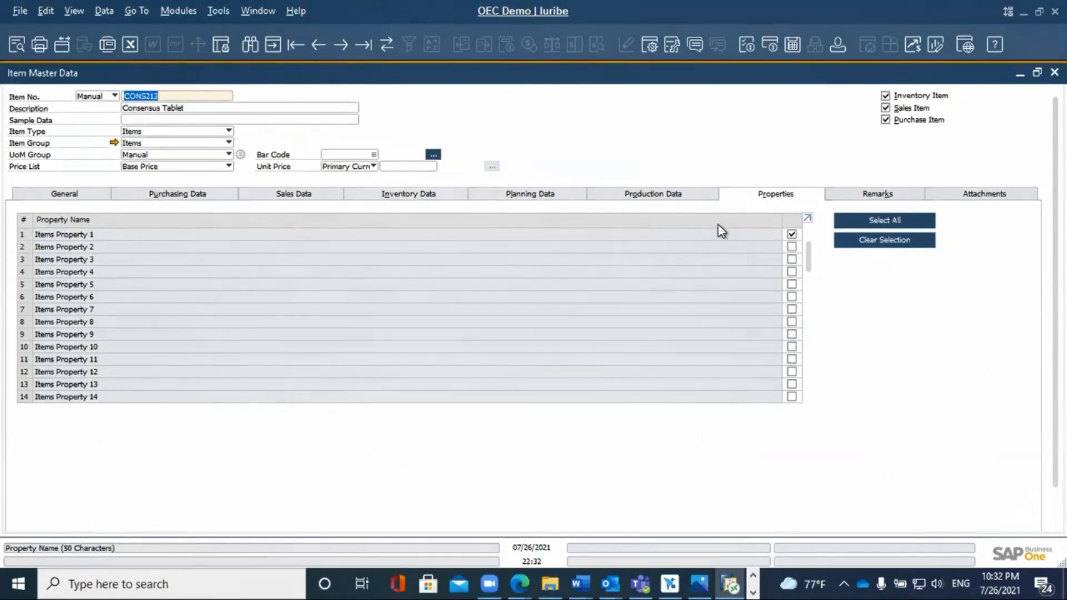
pyautogui.click(338, 41)
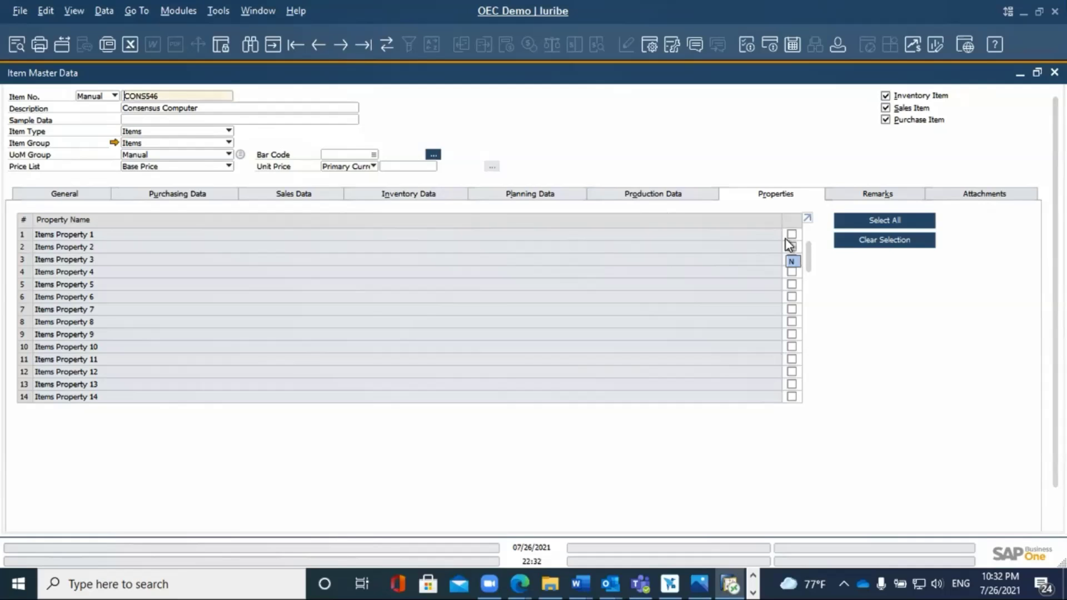
pyautogui.click(859, 195)
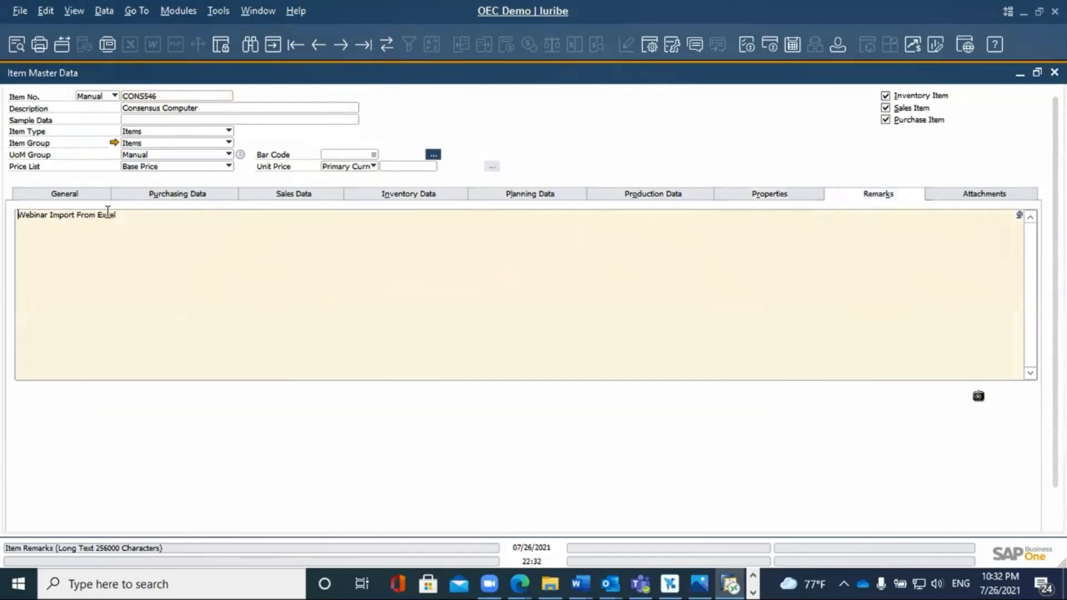
pyautogui.click(341, 48)
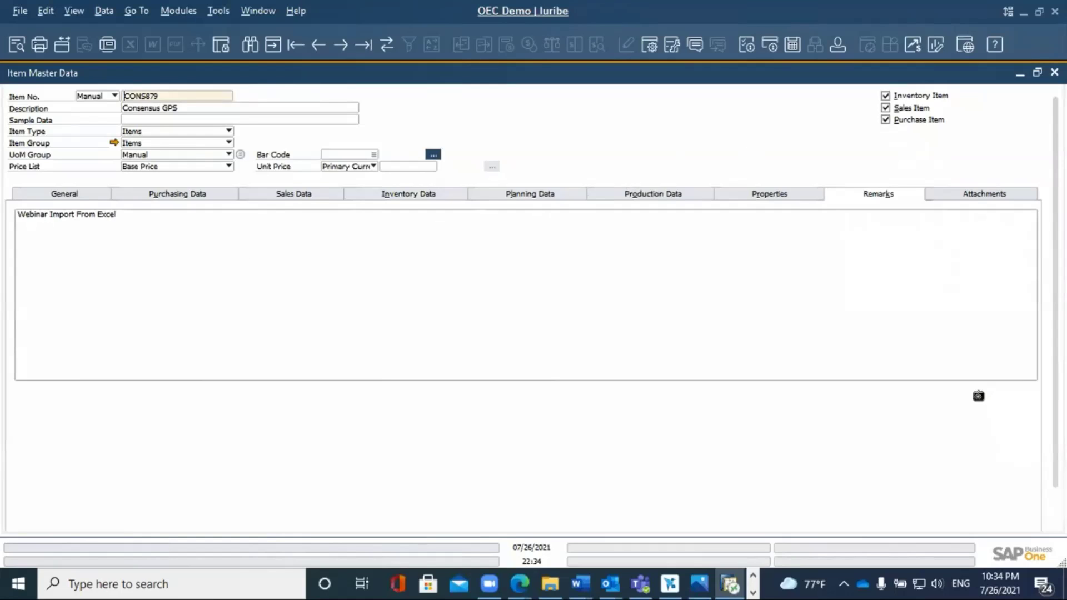
# - Minimize Item Master Data, close the item import window and restore the Inventory Counting window
pyautogui.click(1020, 73)
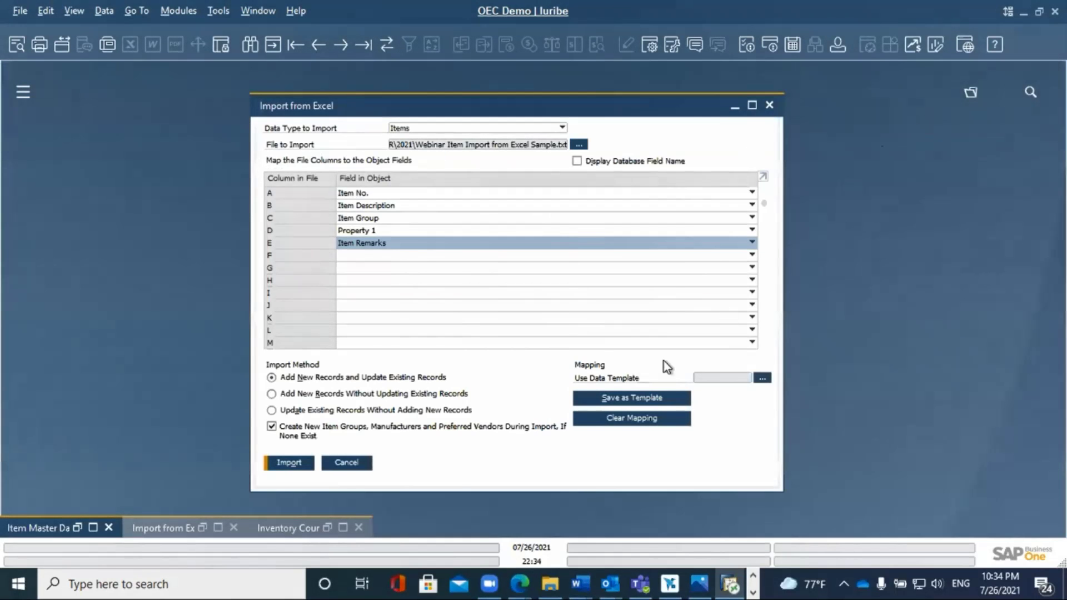
pyautogui.click(350, 463)
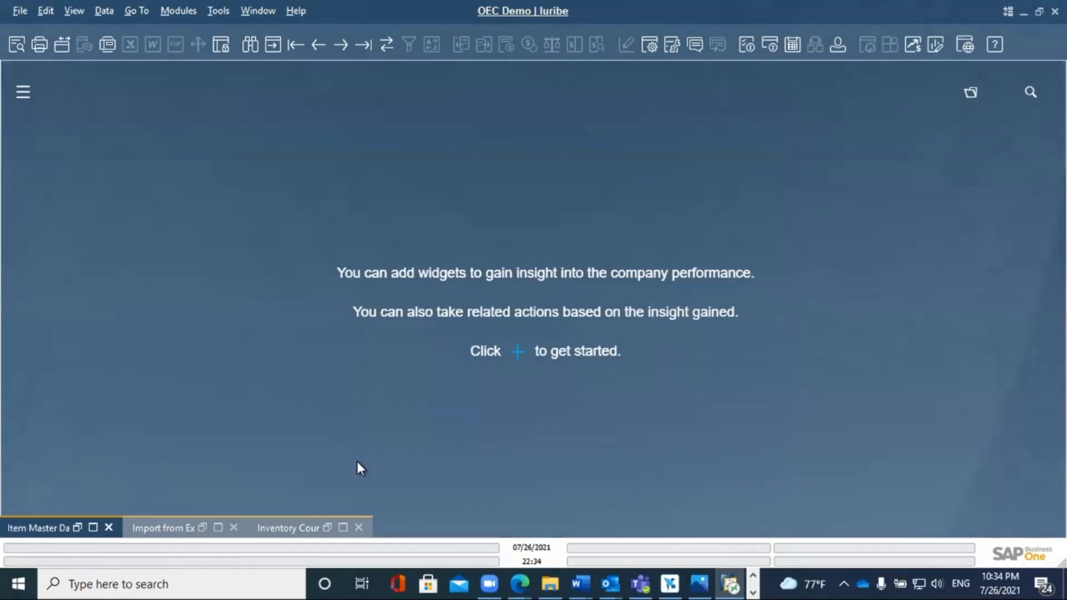
pyautogui.click(342, 527)
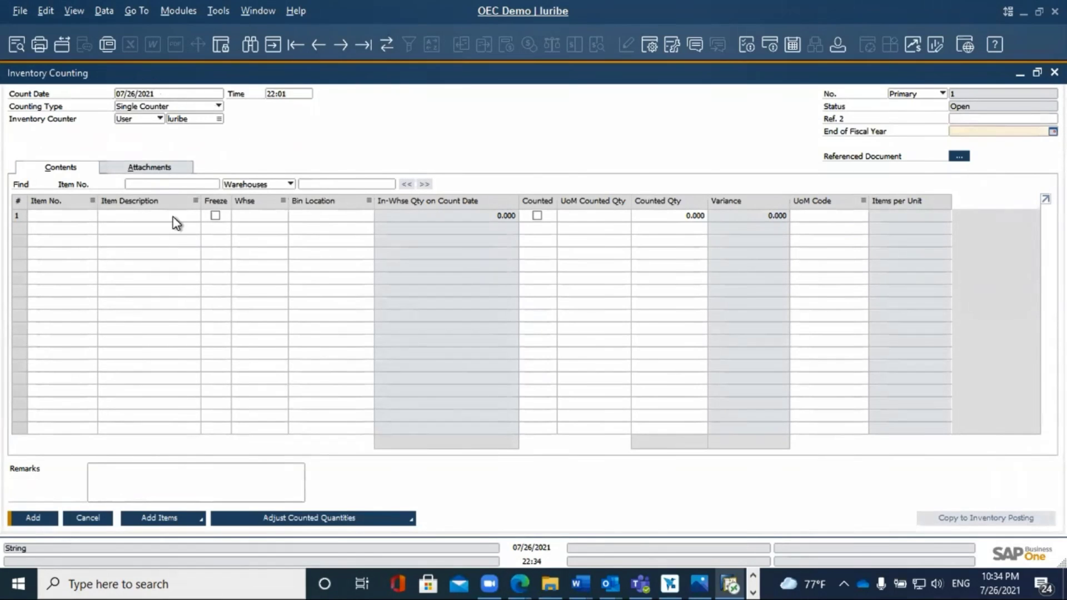
# - Open the Excel import for adding items to the inventory count, with Inventory Counting as the data type
pyautogui.click(202, 521)
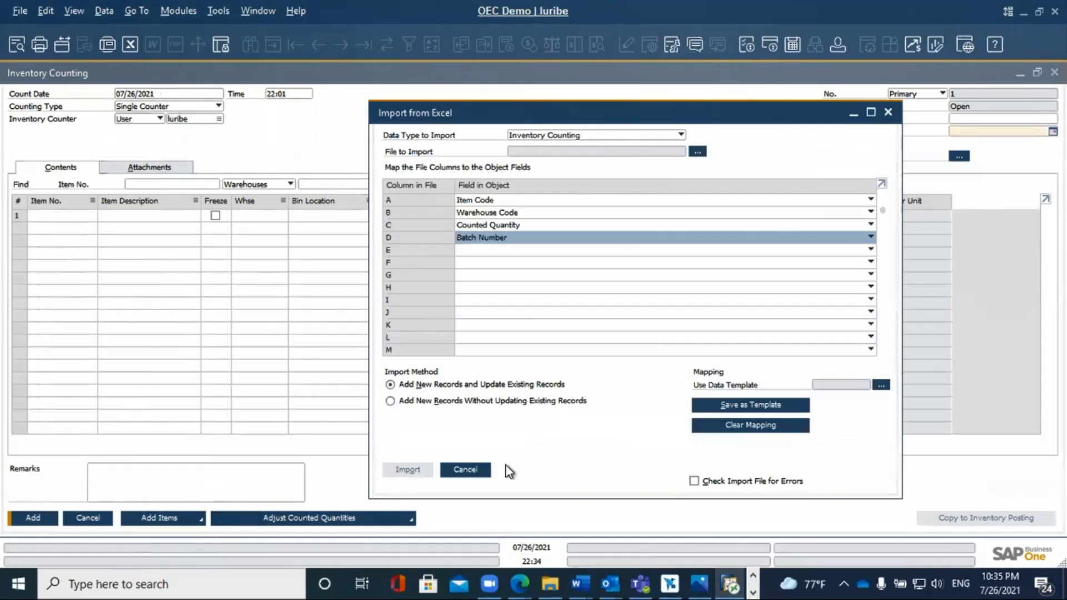
pyautogui.click(462, 470)
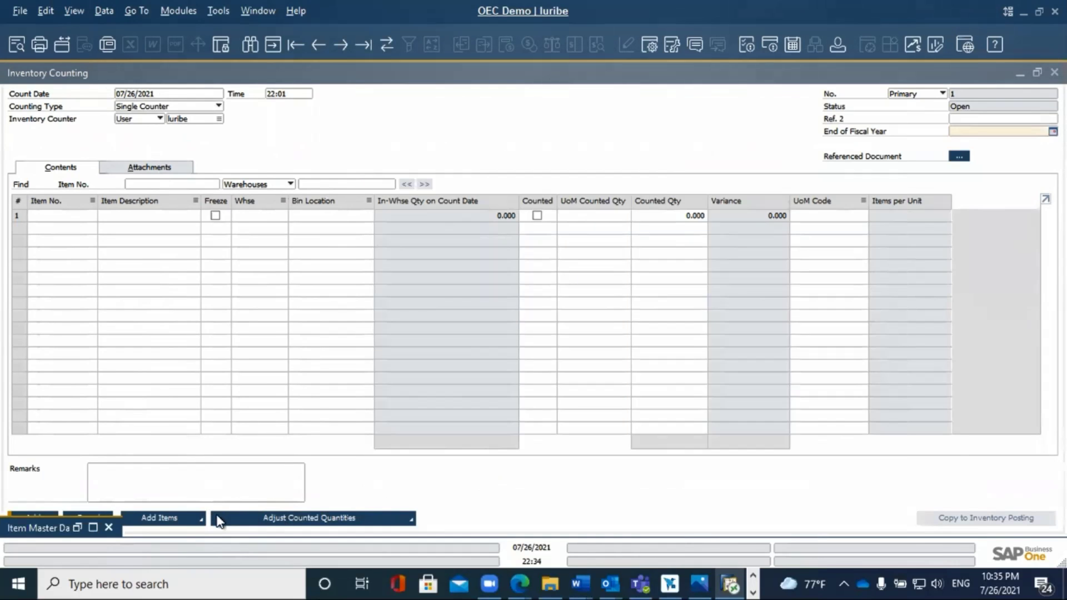
pyautogui.click(203, 520)
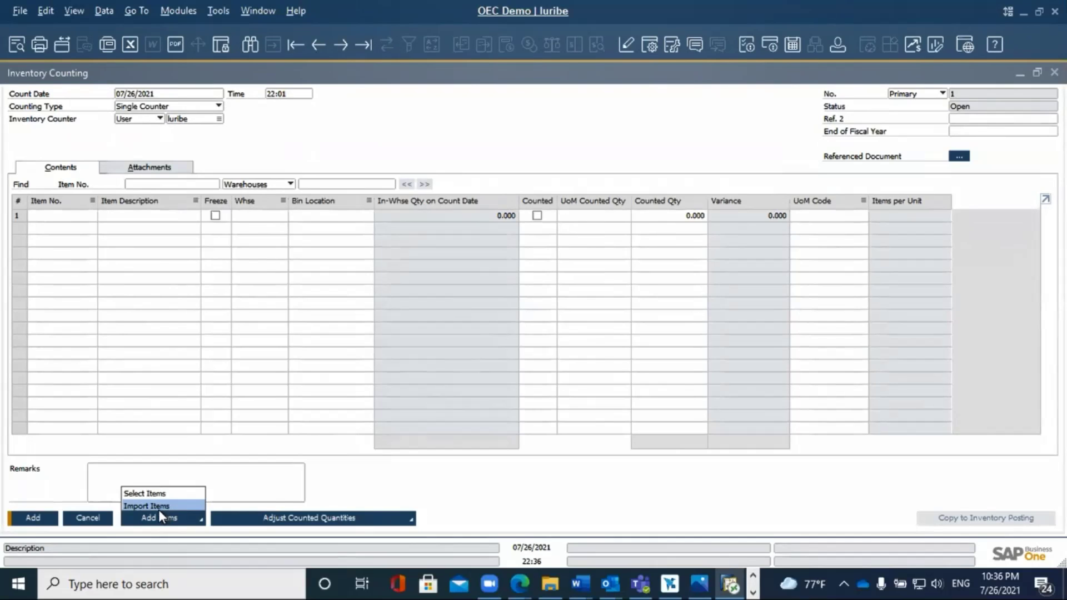
pyautogui.click(151, 506)
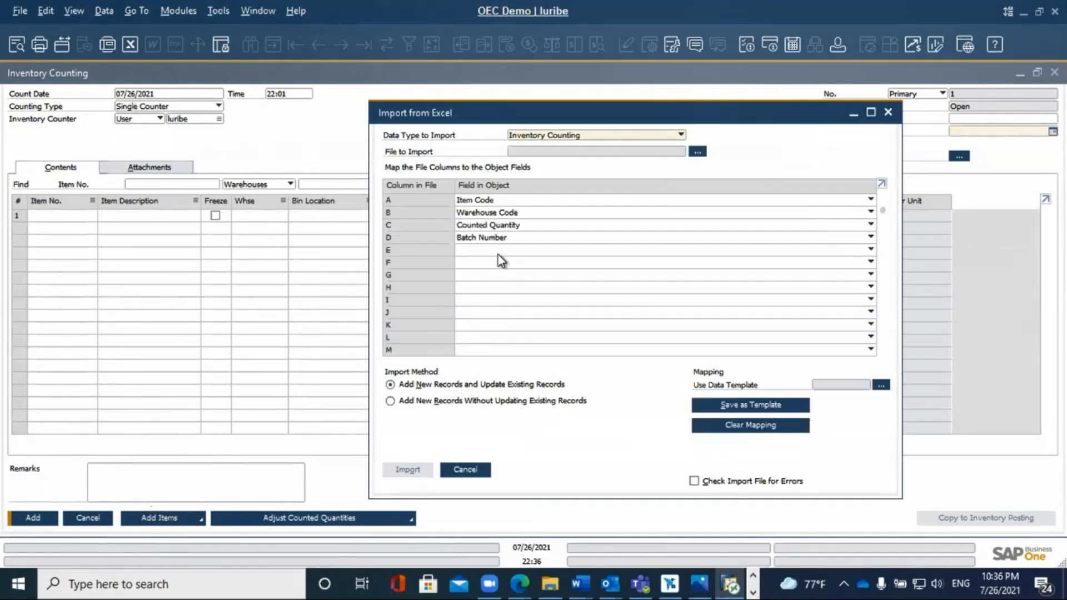
pyautogui.click(612, 135)
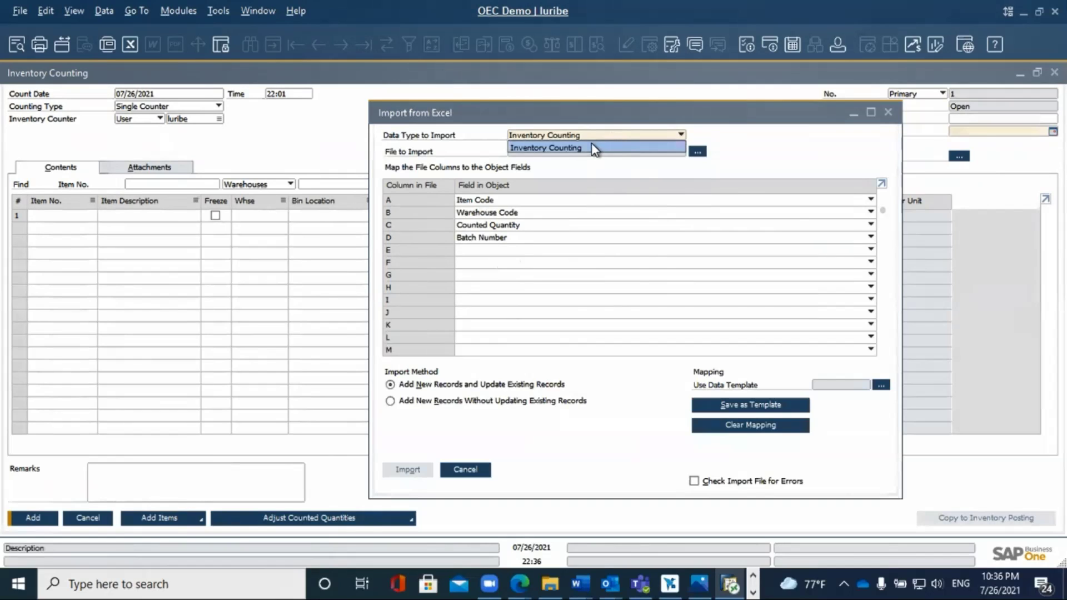
pyautogui.click(578, 148)
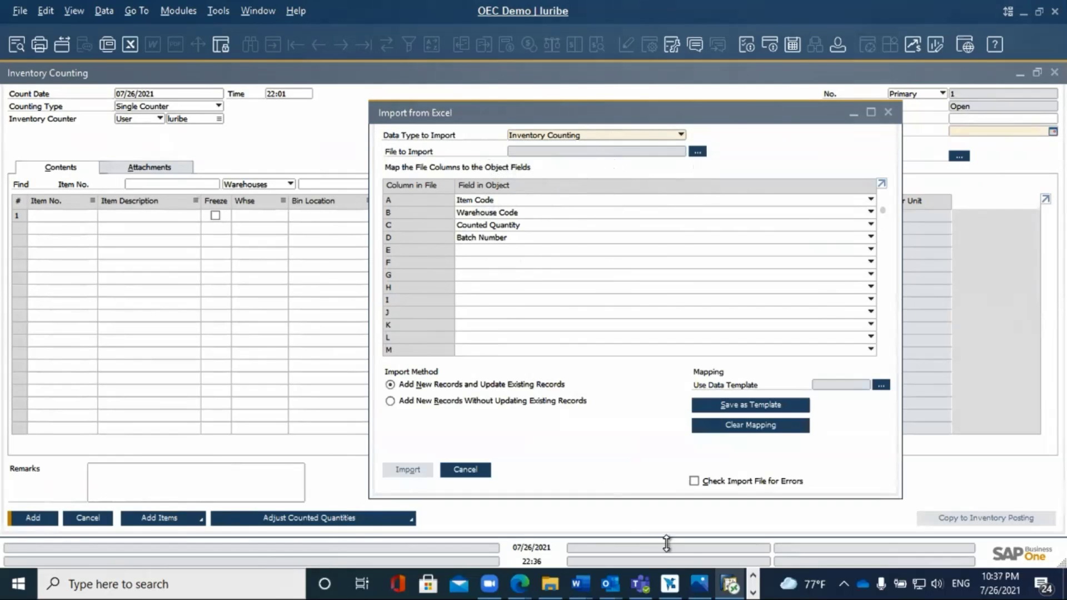
# - Switch to Excel to examine the Webinar Inv Counting template workbook, and return to the SAP Business One import window
pyautogui.click(755, 577)
pyautogui.moveTo(396, 582)
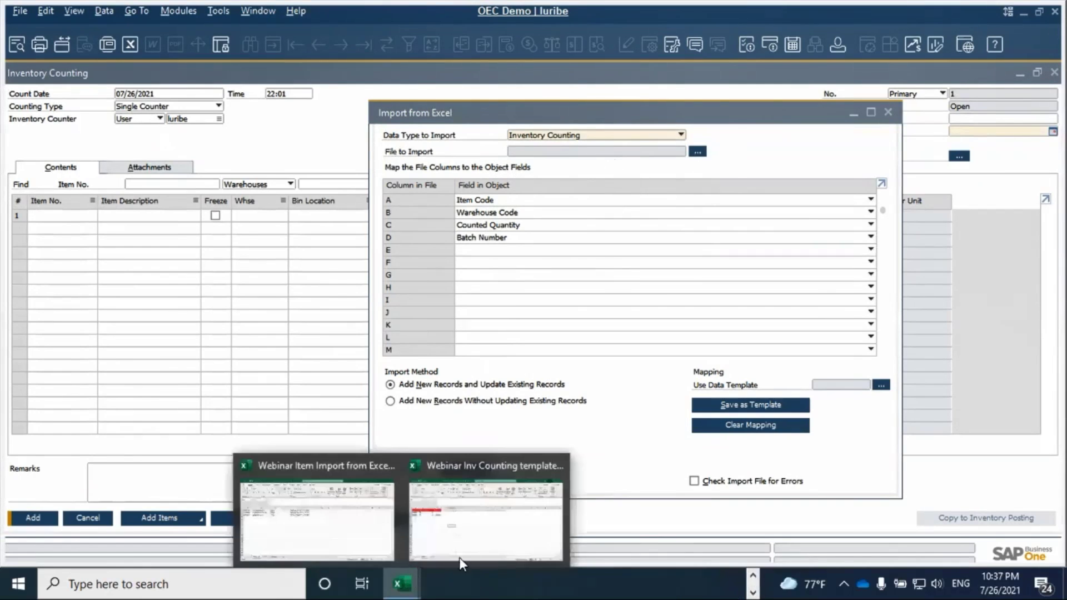
pyautogui.click(460, 559)
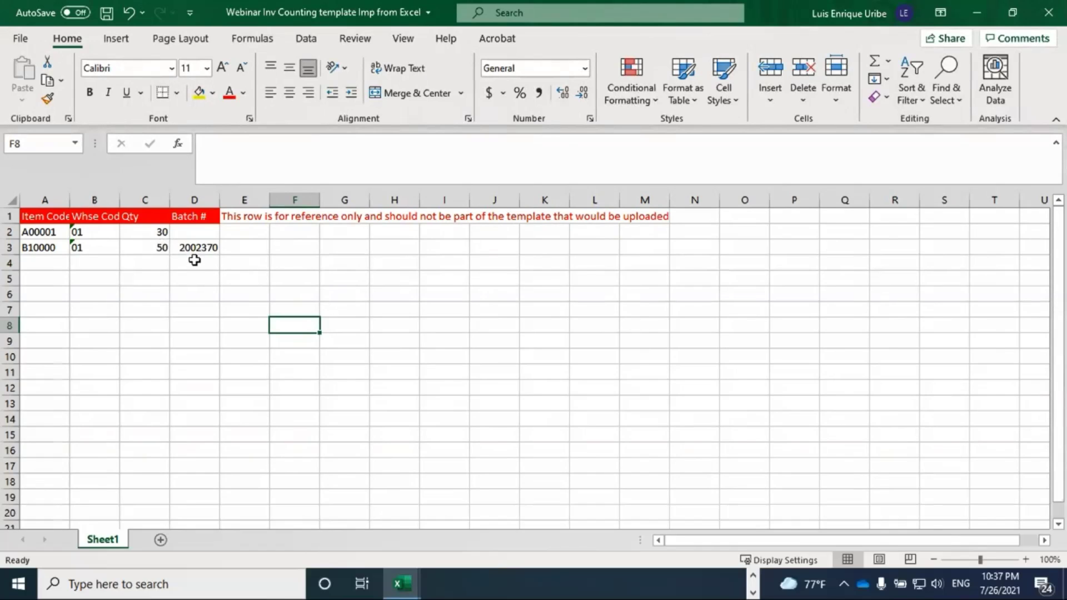
pyautogui.click(753, 577)
pyautogui.click(731, 584)
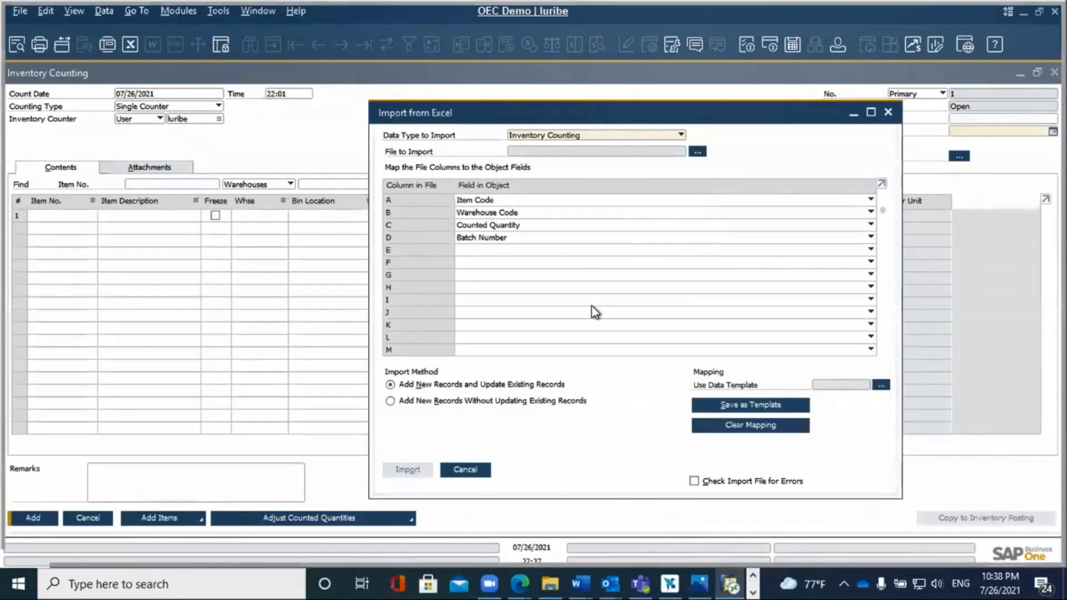
# - Import the file Webinar Inv Counting template Imp from Excel.txt into the inventory count
pyautogui.click(698, 151)
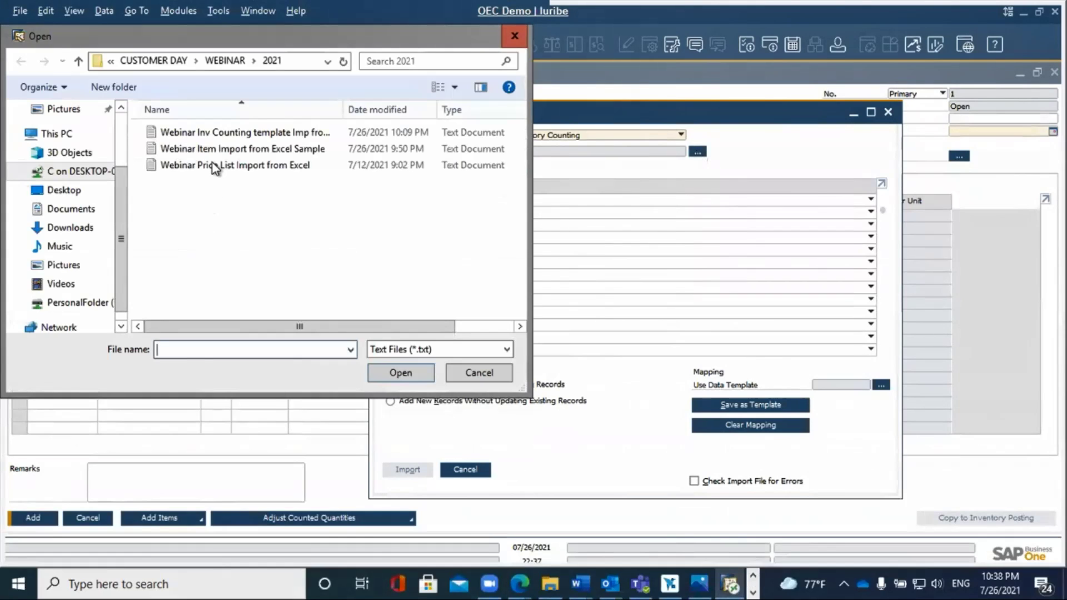
pyautogui.click(212, 130)
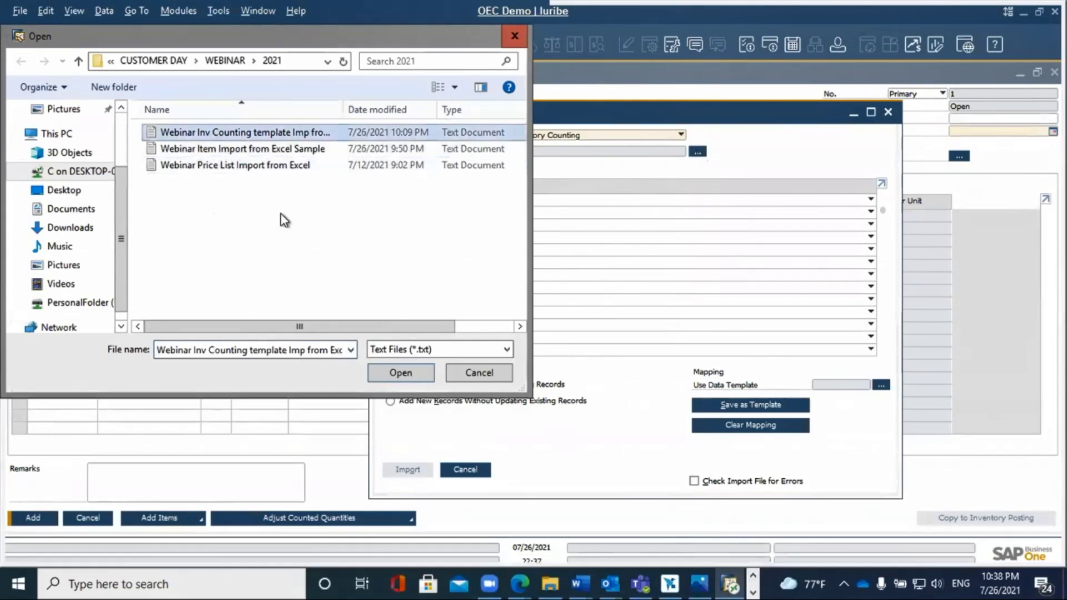
pyautogui.click(407, 376)
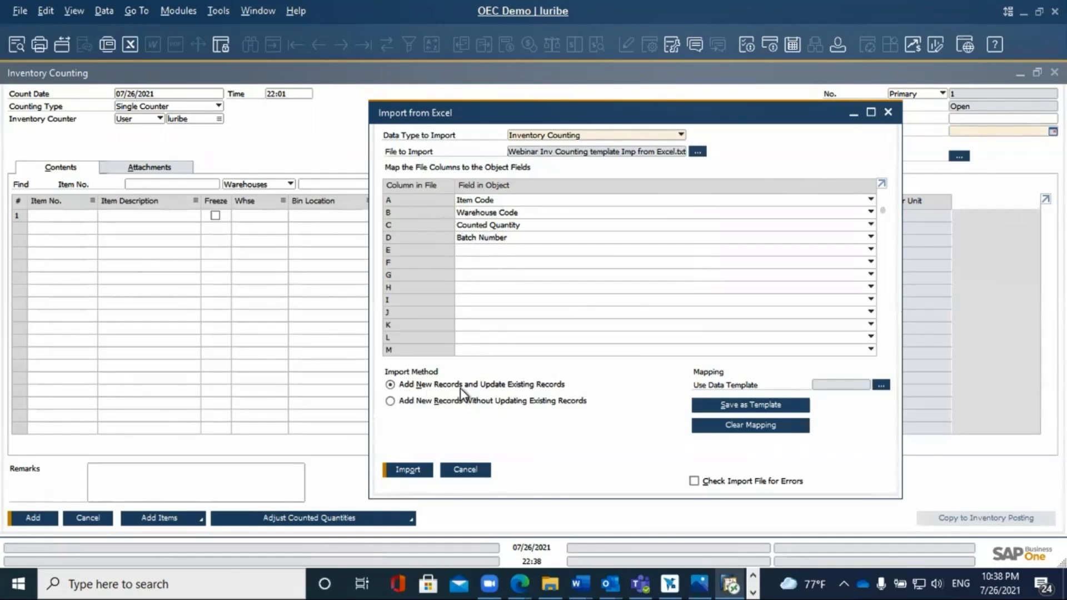
pyautogui.click(408, 470)
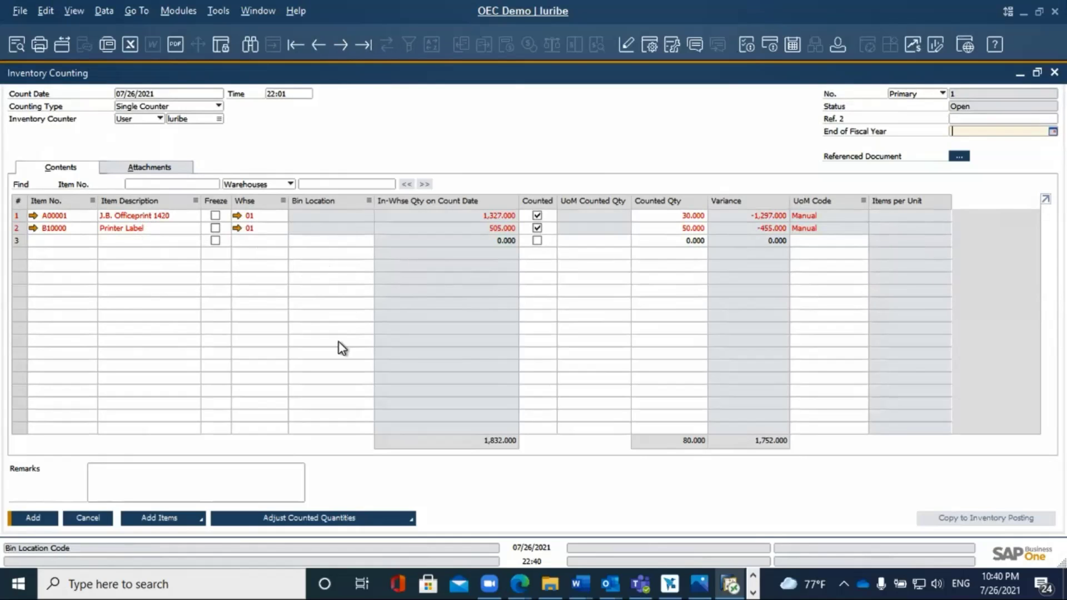
# - Add the inventory counting document, reopen it and copy it to an inventory posting
pyautogui.click(33, 518)
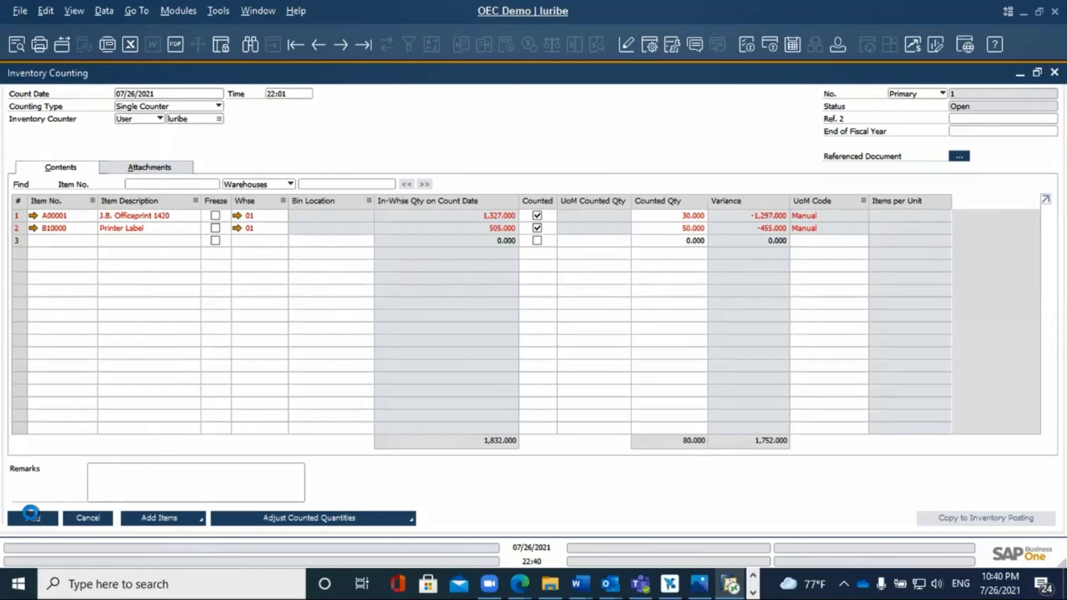
pyautogui.click(318, 42)
pyautogui.click(983, 518)
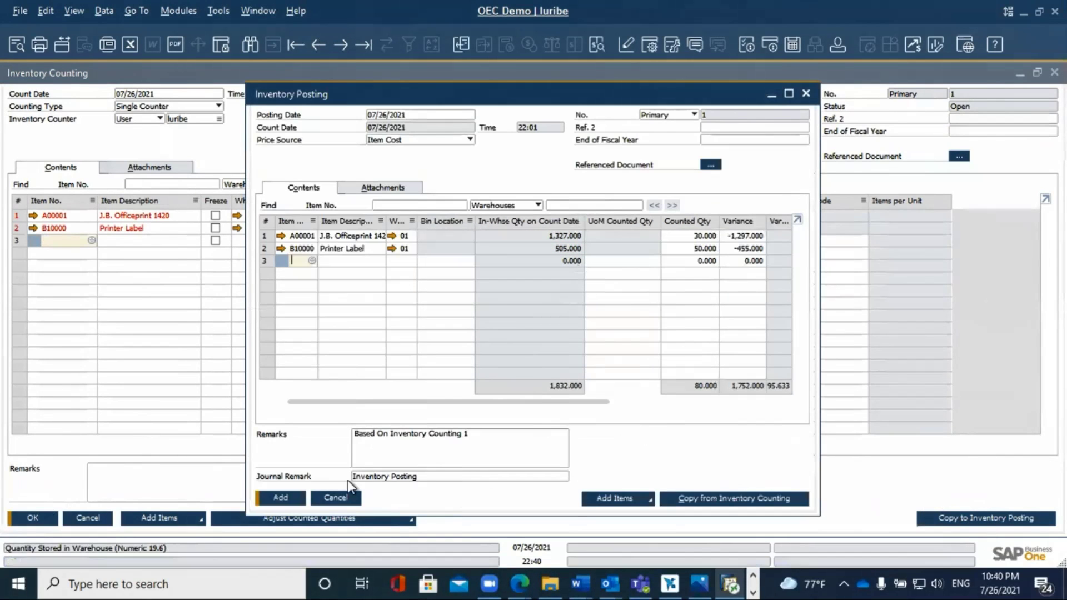
# - Add and confirm the inventory posting, and close the window after viewing the posted document
pyautogui.click(285, 501)
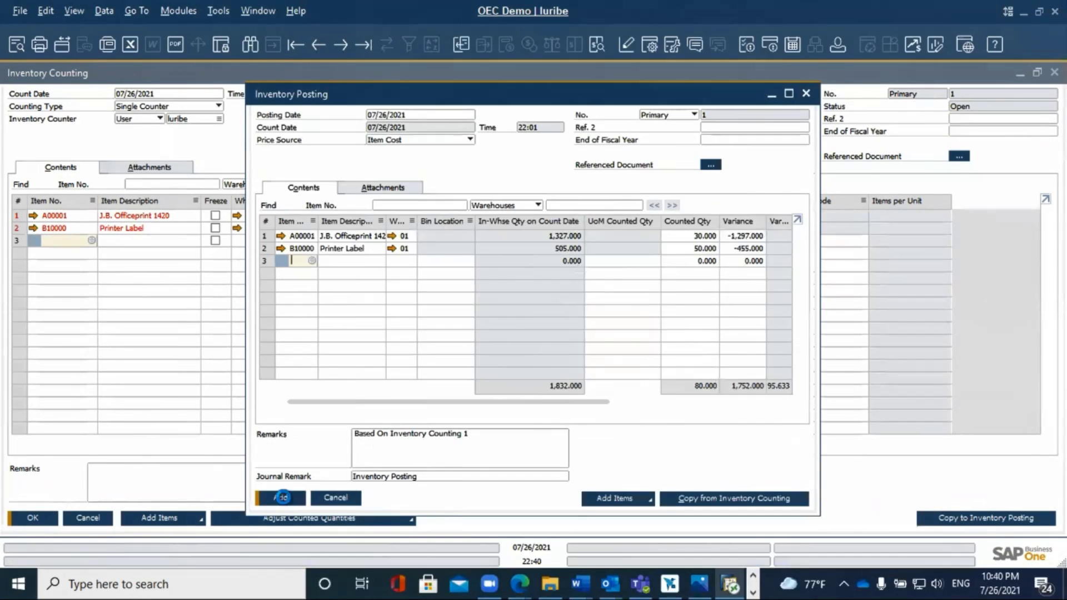
pyautogui.click(375, 307)
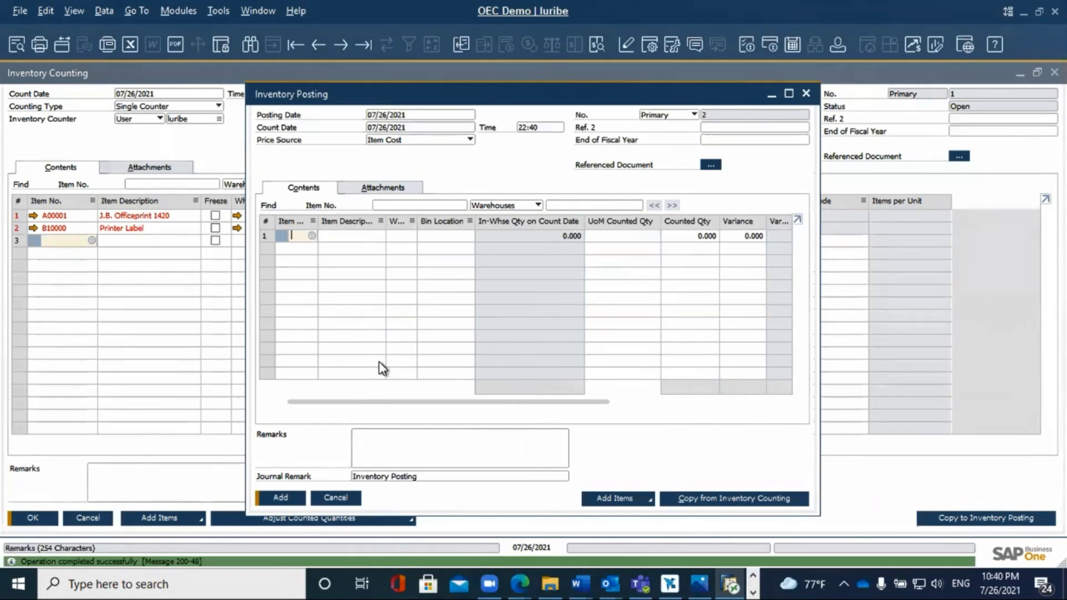
pyautogui.click(315, 45)
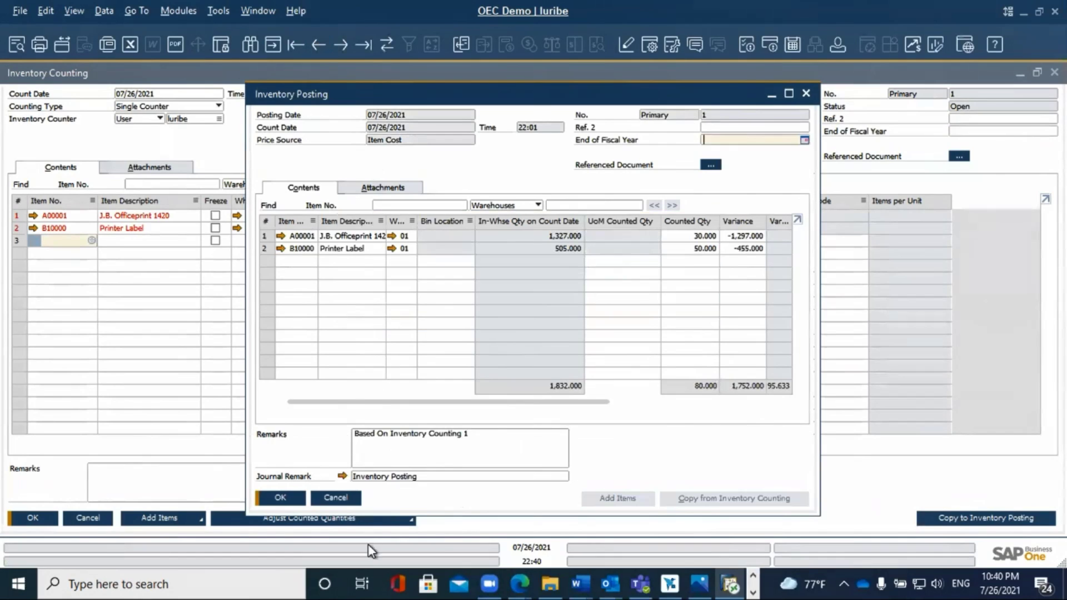
pyautogui.click(336, 497)
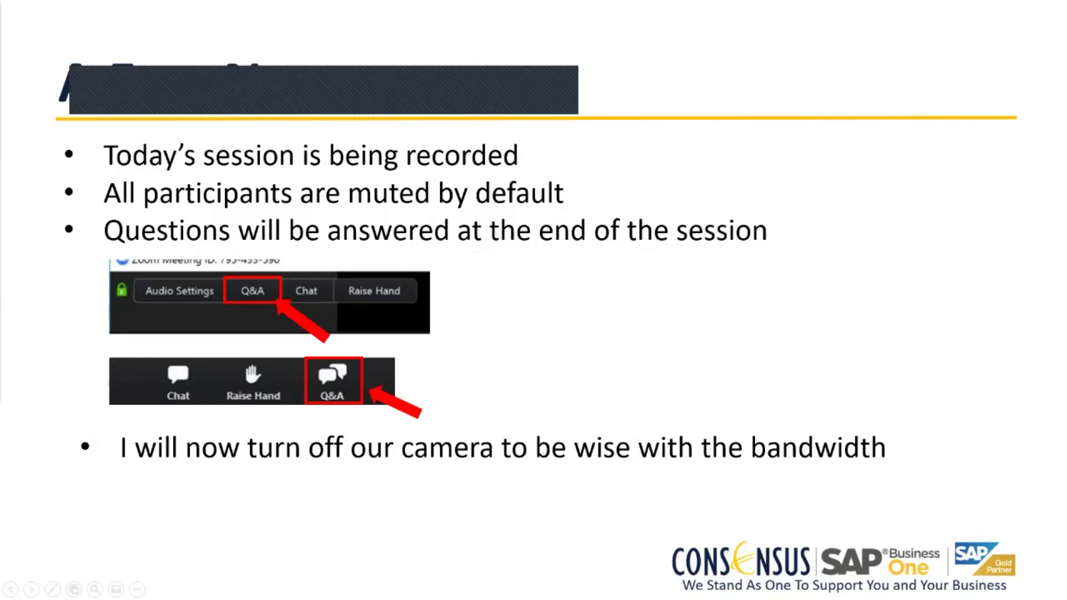
pyautogui.press('Right')
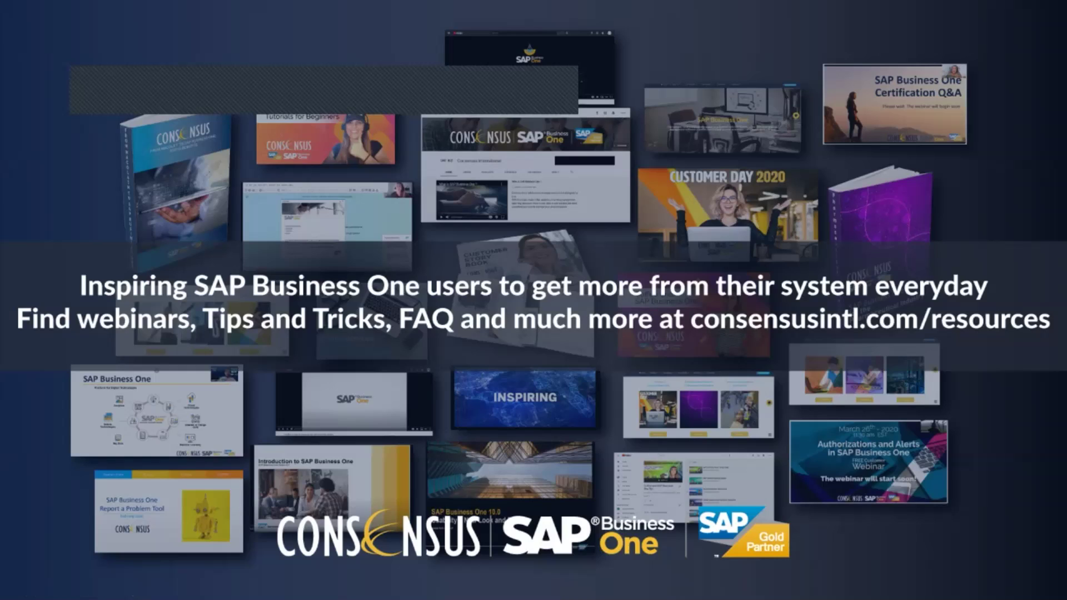